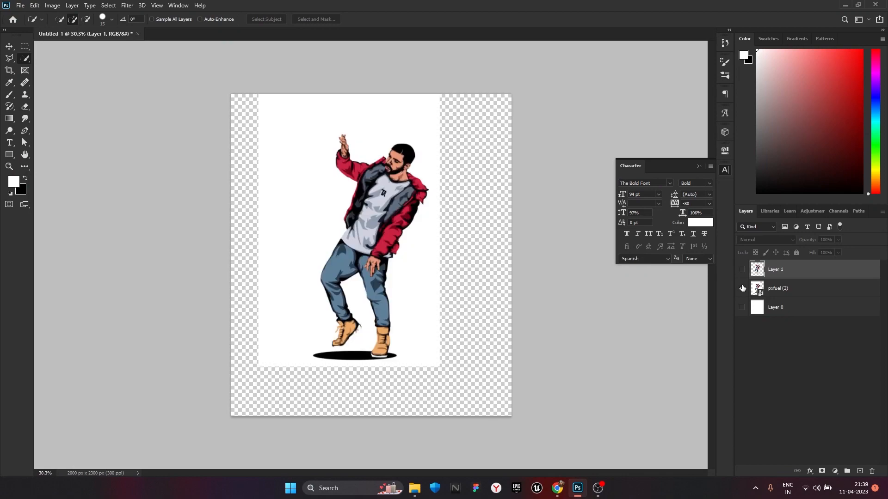
- Hide the pxfuel (2) layer and show Layer 1 over the white Layer 0 background
click(742, 288)
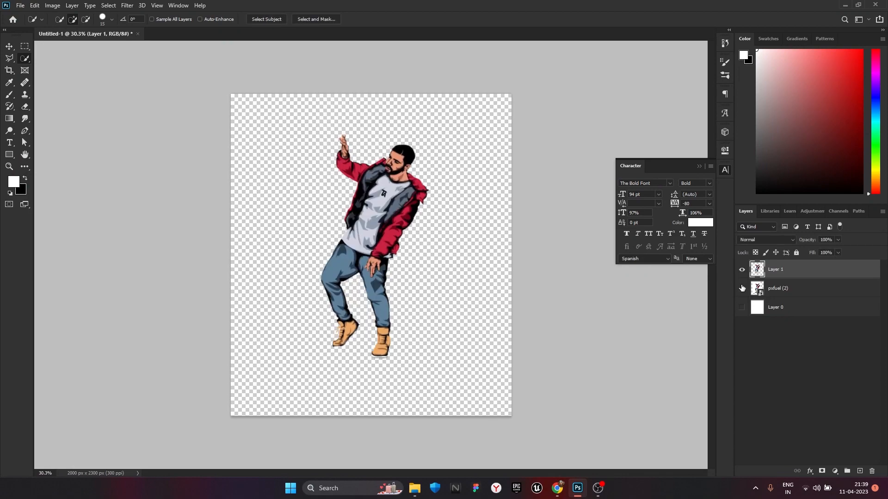
click(742, 307)
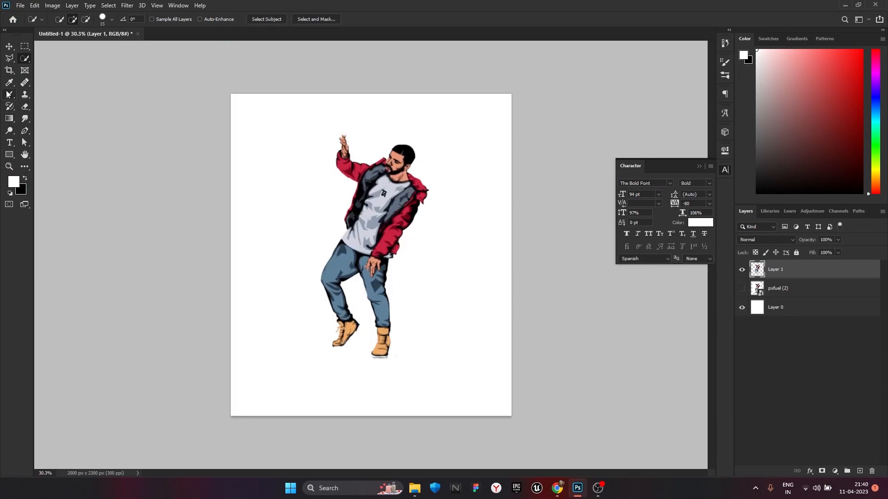
- Draw a rectangle about 1312 × 1829 px over the figure and fill it with red
click(10, 155)
mouse_move(310, 118)
mouse_down()
mouse_move(361, 166)
mouse_move(452, 371)
mouse_move(494, 374)
mouse_up()
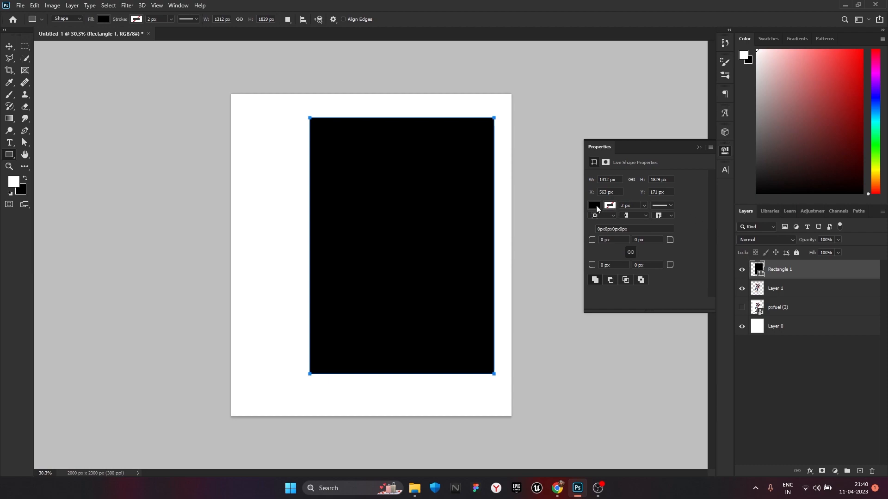
click(598, 206)
click(607, 253)
click(699, 147)
- Move the rectangle layer below Layer 1 and scale it to about 66.8%, centred behind the figure
drag(789, 270, 799, 302)
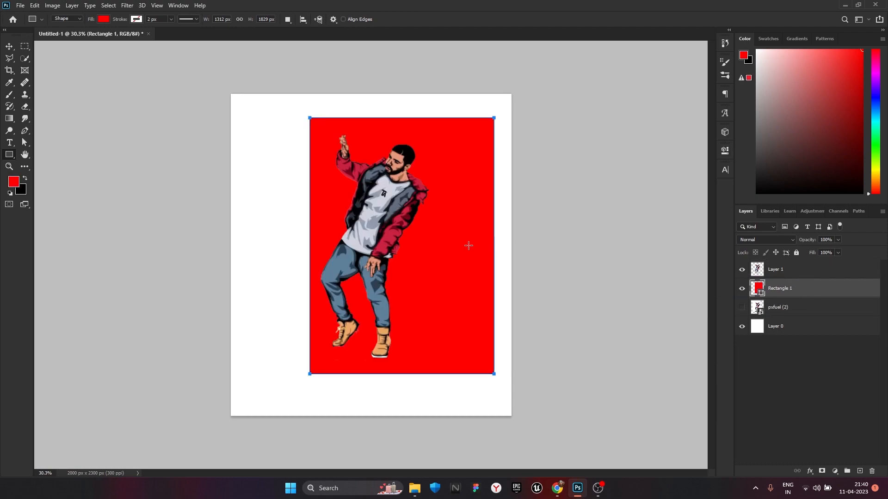
key(v)
drag(449, 209, 423, 210)
key(ctrl+t)
drag(373, 118, 377, 161)
drag(413, 244, 415, 246)
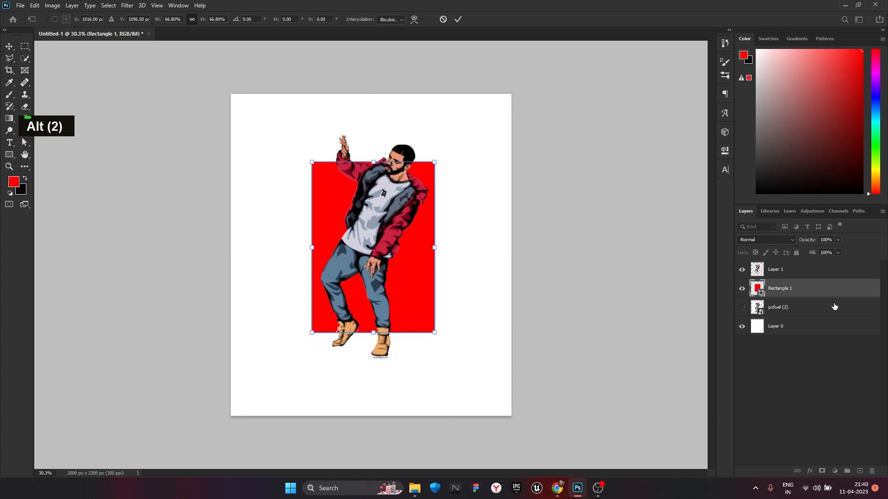
click(725, 150)
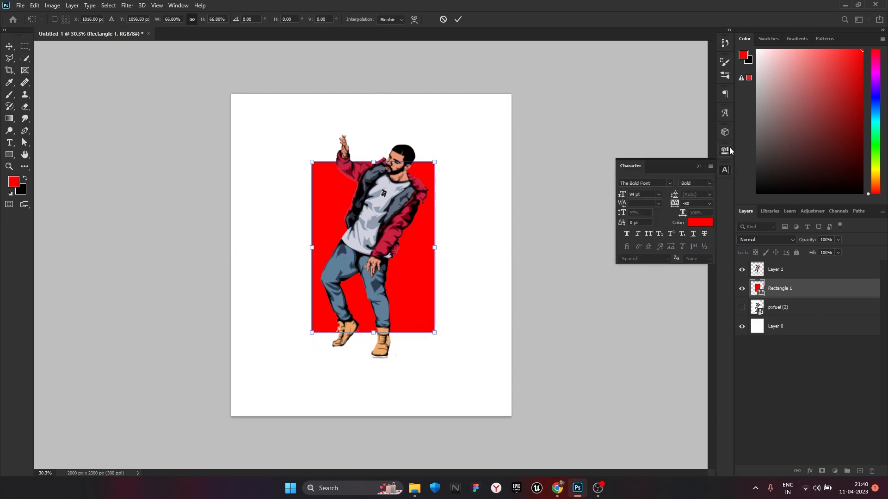
double_click(595, 207)
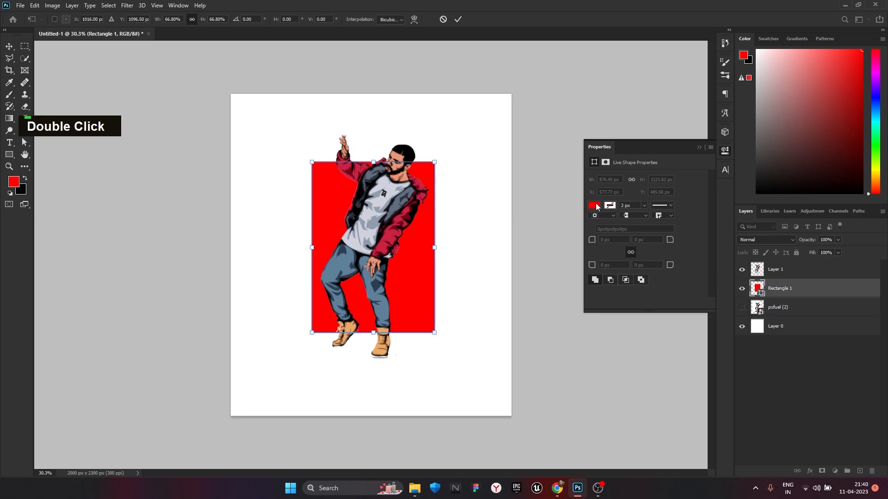
double_click(612, 207)
right_click(612, 207)
click(701, 148)
- Add a Color Overlay to Rectangle 1 using the crimson sampled from the figure's jacket
click(826, 294)
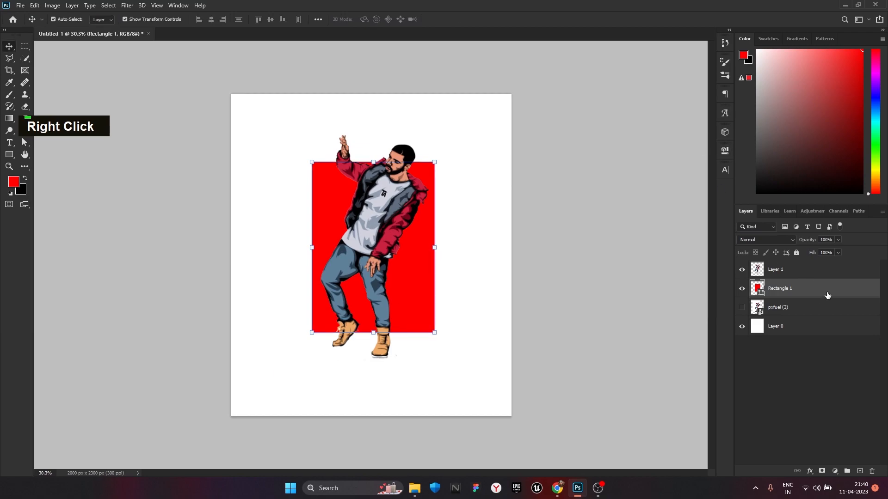
click(810, 471)
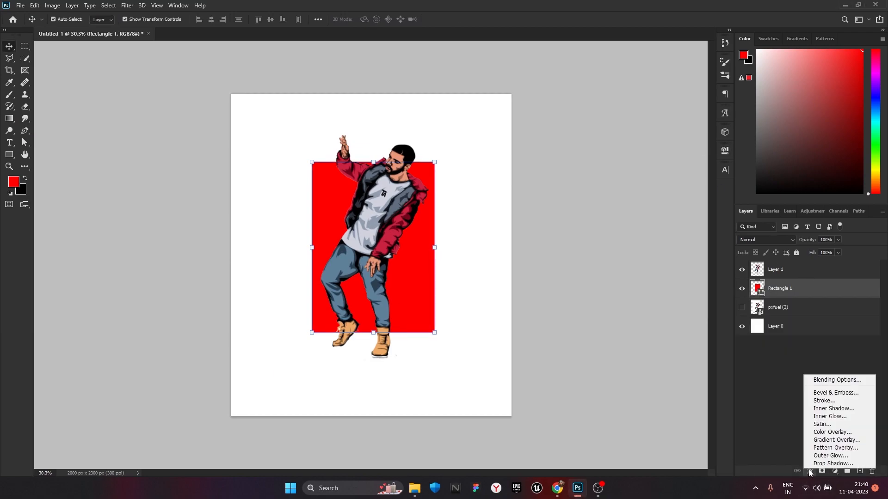
click(820, 432)
click(742, 88)
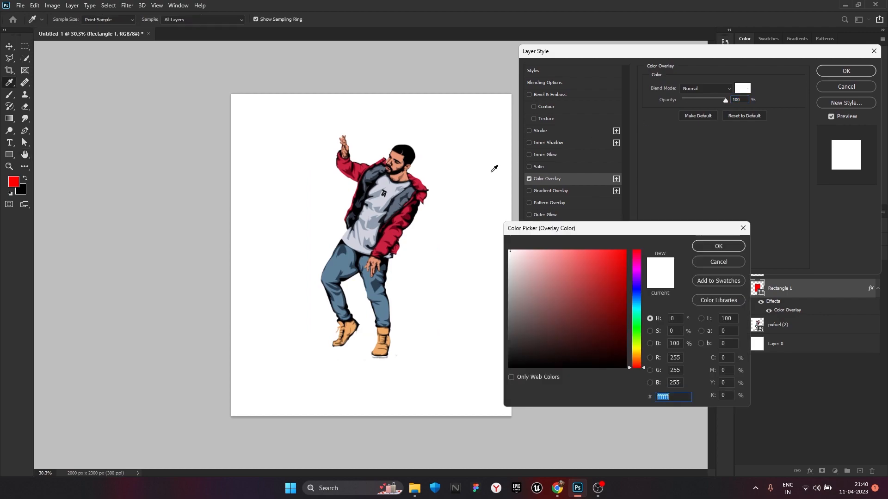
click(393, 230)
click(712, 249)
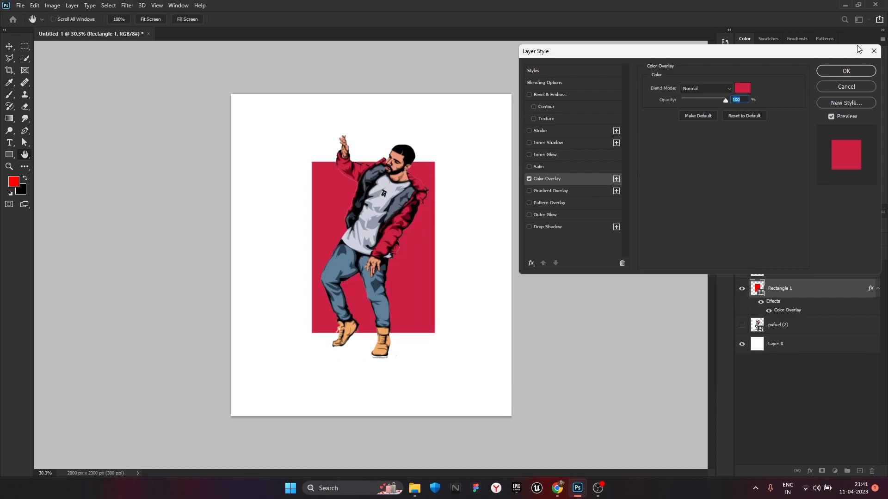
click(846, 71)
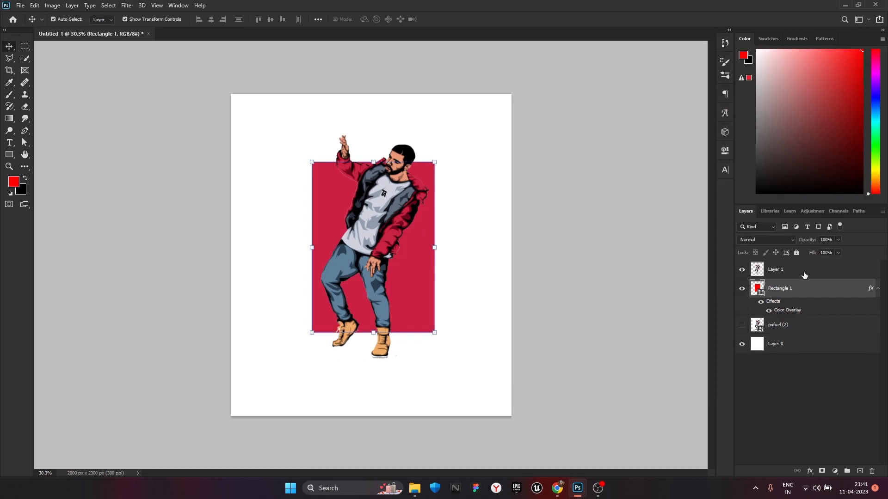
- Add a Hue/Saturation adjustment layer above Layer 1, raising the saturation and shifting the hue towards pure red
shift+click(806, 277)
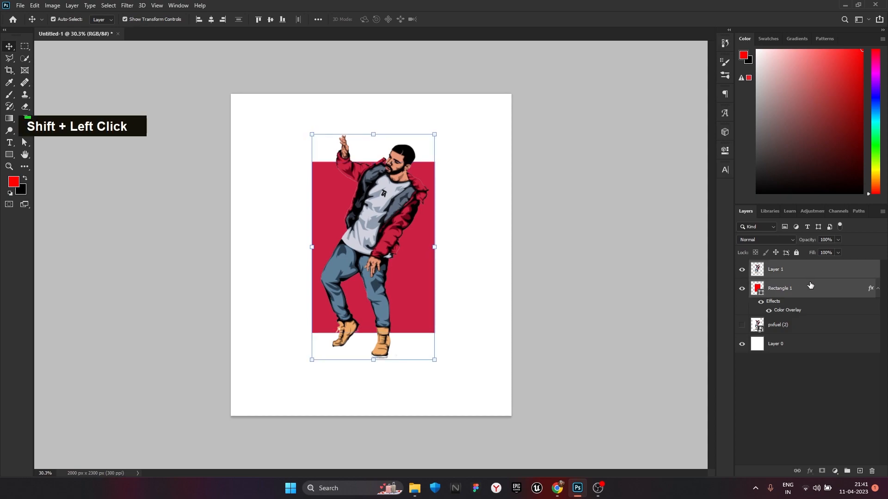
click(821, 308)
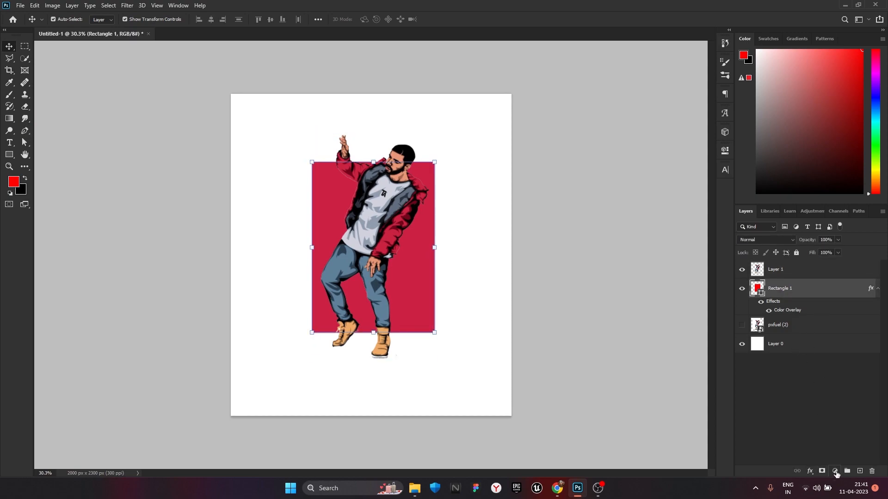
click(802, 269)
click(835, 472)
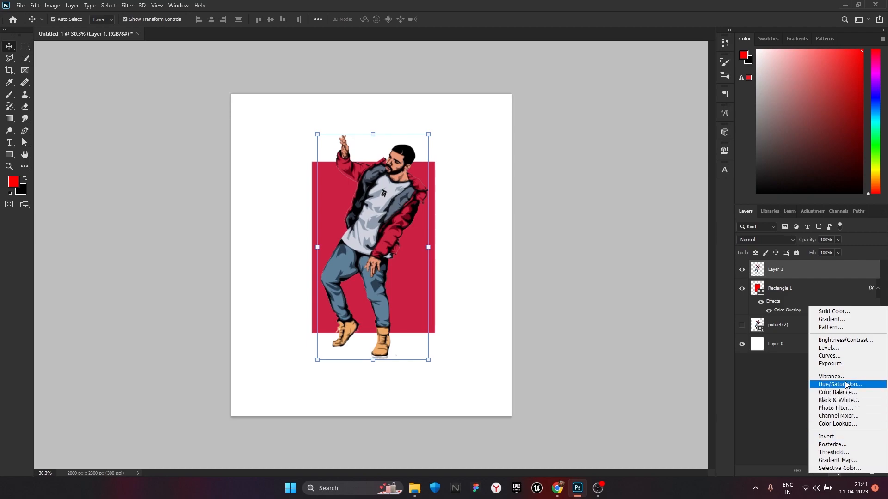
click(846, 384)
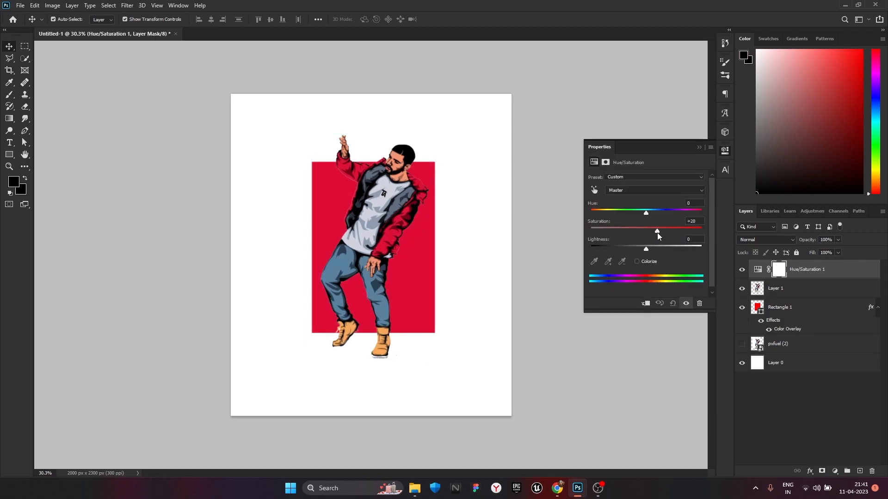
drag(663, 234, 652, 213)
mouse_move(646, 249)
mouse_down()
mouse_move(555, 238)
mouse_move(668, 250)
mouse_move(656, 253)
mouse_move(666, 233)
mouse_move(660, 215)
mouse_move(648, 247)
mouse_up()
click(699, 147)
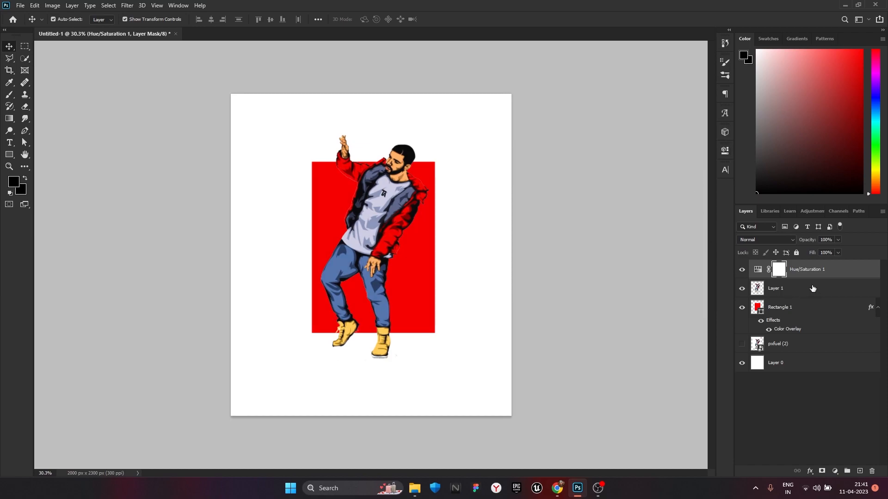
- Set up the Brush tool with the Splatter 5 preset
scroll(404, 240, down, 2)
scroll(404, 239, up, 3)
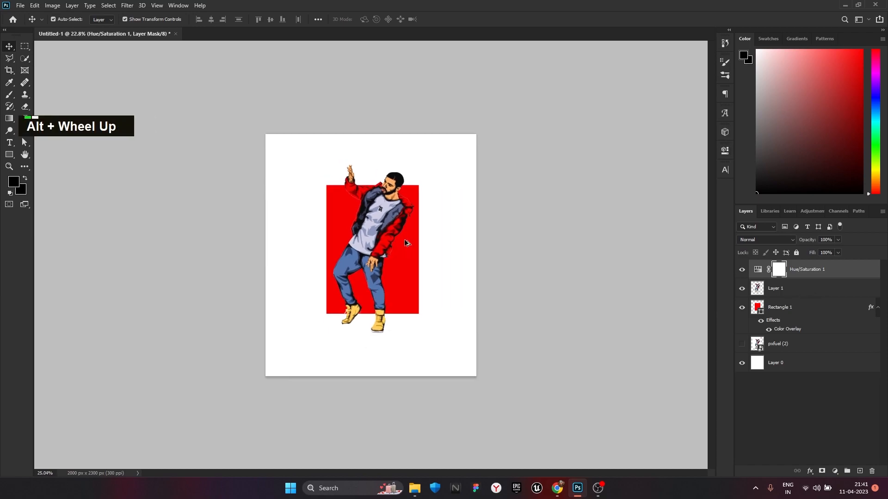
scroll(378, 258, down, 1)
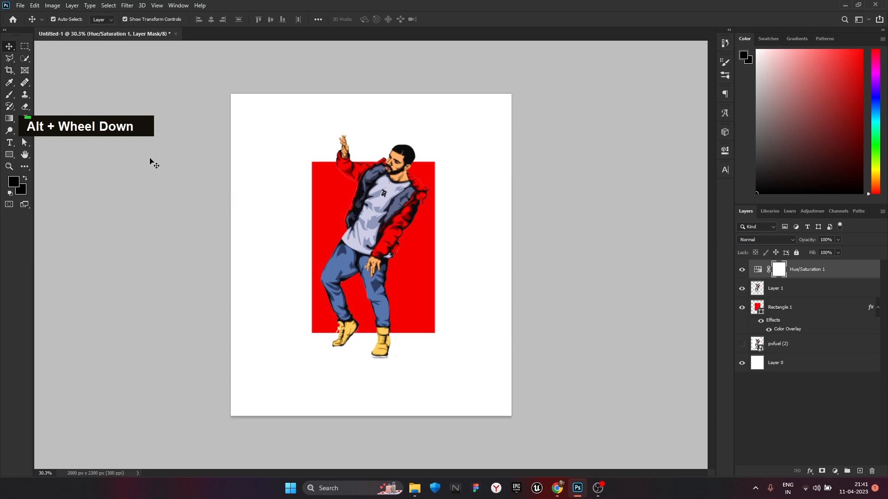
click(317, 195)
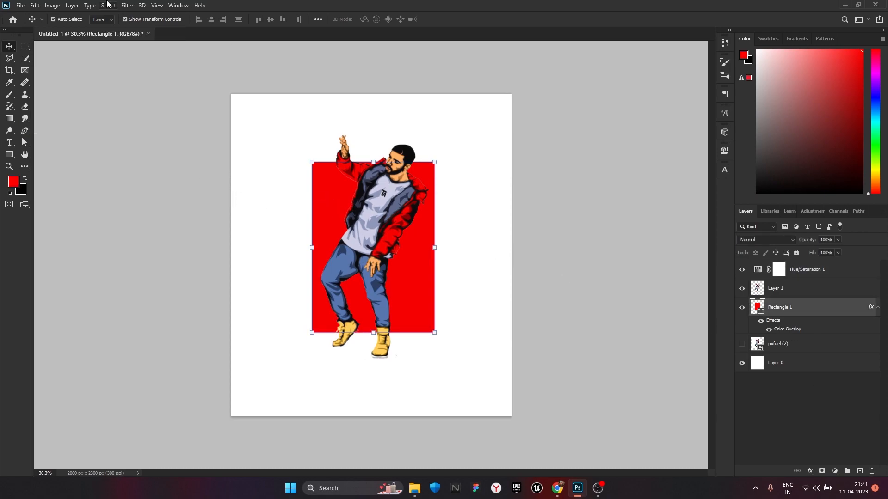
click(7, 97)
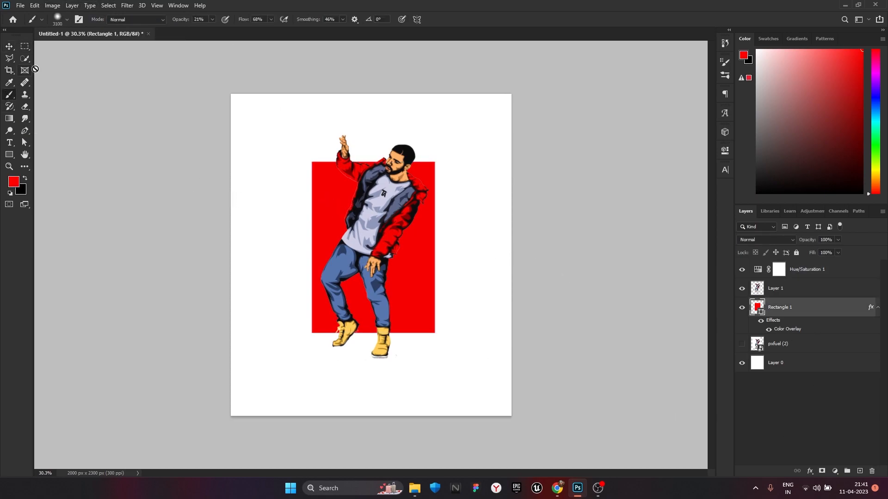
click(127, 7)
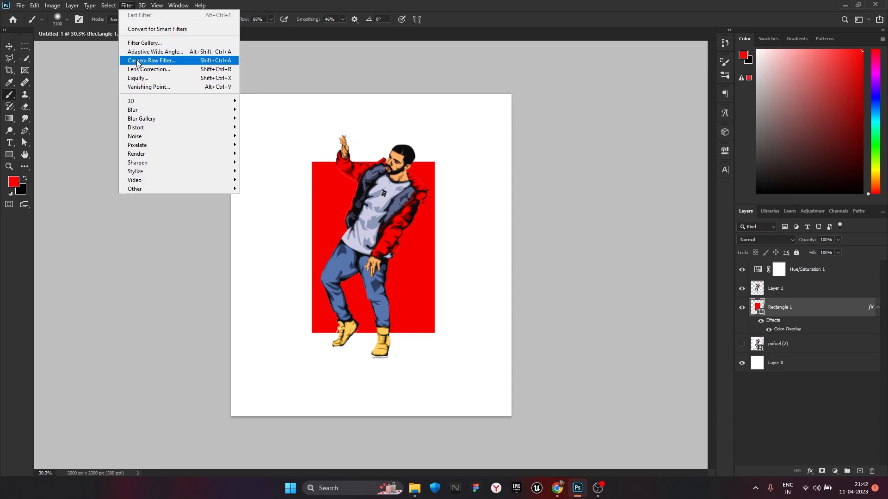
mouse_move(91, 4)
click(67, 19)
click(67, 19)
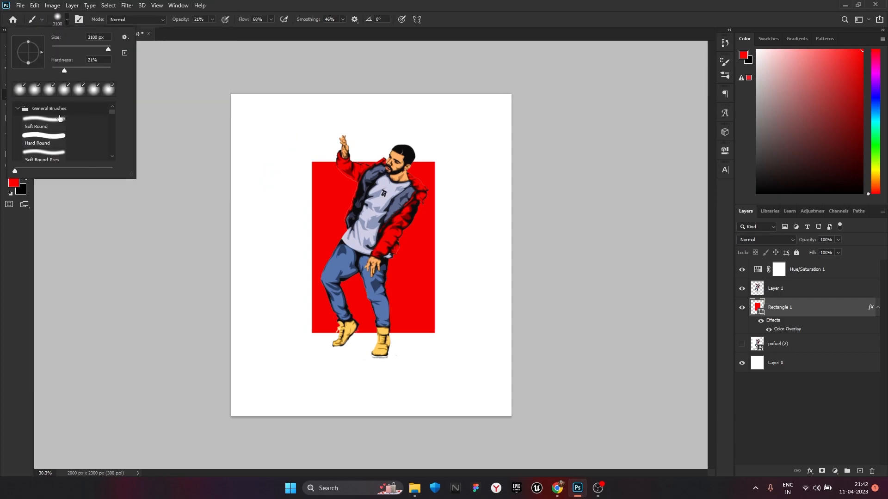
click(56, 148)
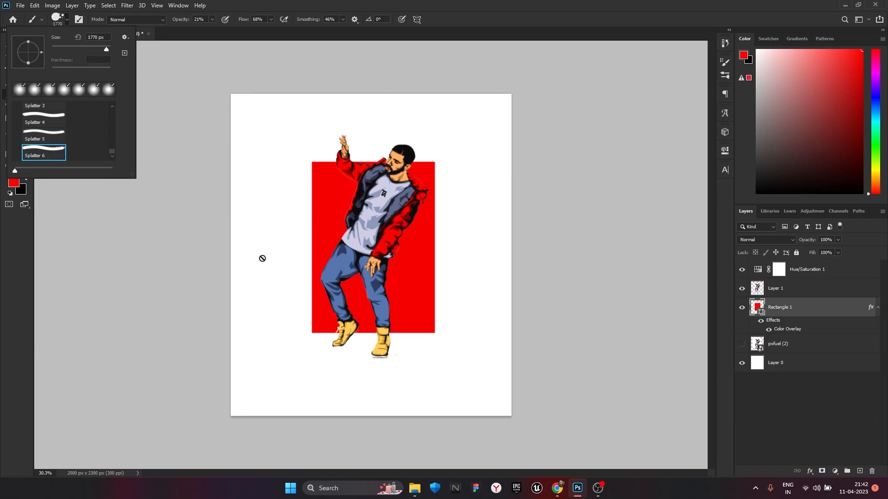
click(57, 138)
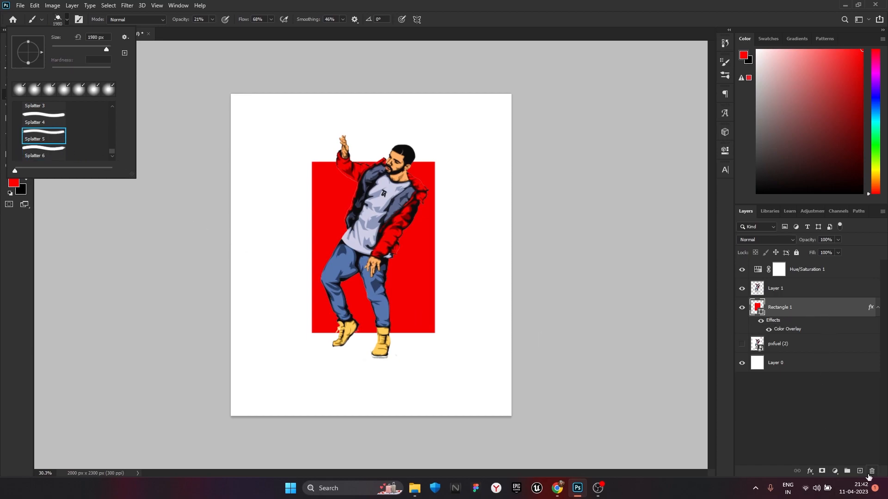
- Add a new empty layer below Rectangle 1 and set the foreground colour to the rectangle's red, f70001
click(859, 471)
ctrl+click(860, 471)
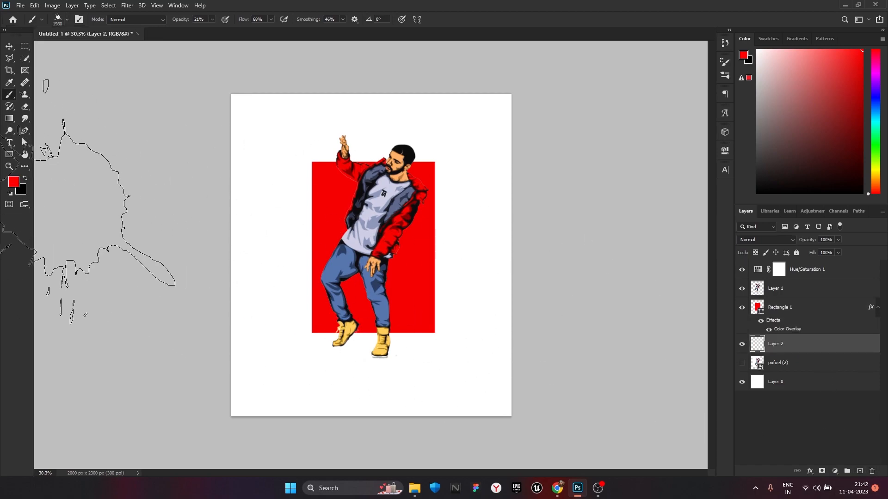
click(13, 181)
click(718, 248)
- Reduce the splatter brush size to 700 px
key(bracketleft)
key(bracketleft)
key(bracketleft)
key(bracketleft)
key(bracketleft)
key(bracketleft)
key(bracketleft)
key(bracketleft)
key(bracketleft)
key(bracketleft)
key(bracketleft)
key(bracketleft)
key(bracketleft)
- Try a single splatter stamp behind the figure's feet, and undo it
click(357, 324)
key(ctrl)
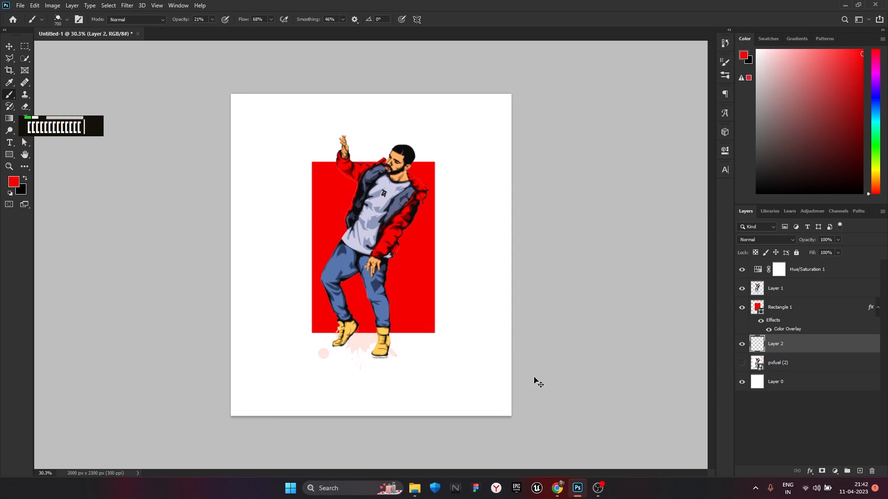
key(ctrl+z)
- Set the brush opacity and flow to 100%
click(212, 19)
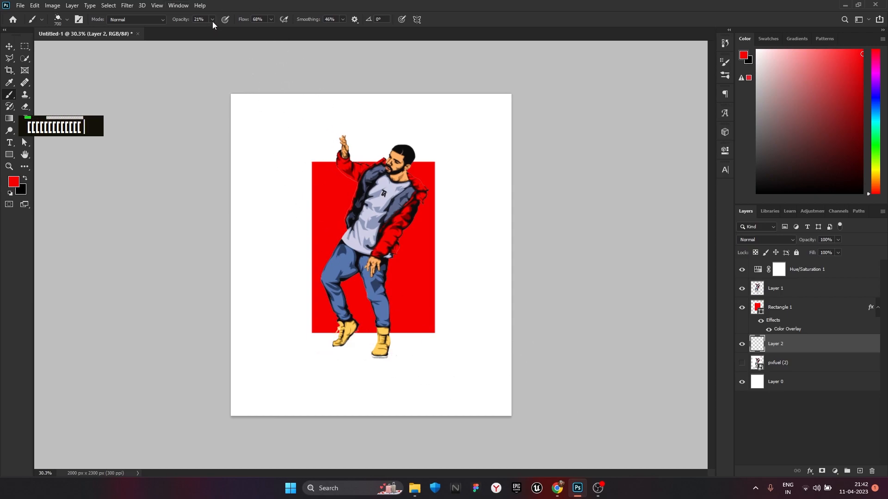
click(273, 19)
click(286, 30)
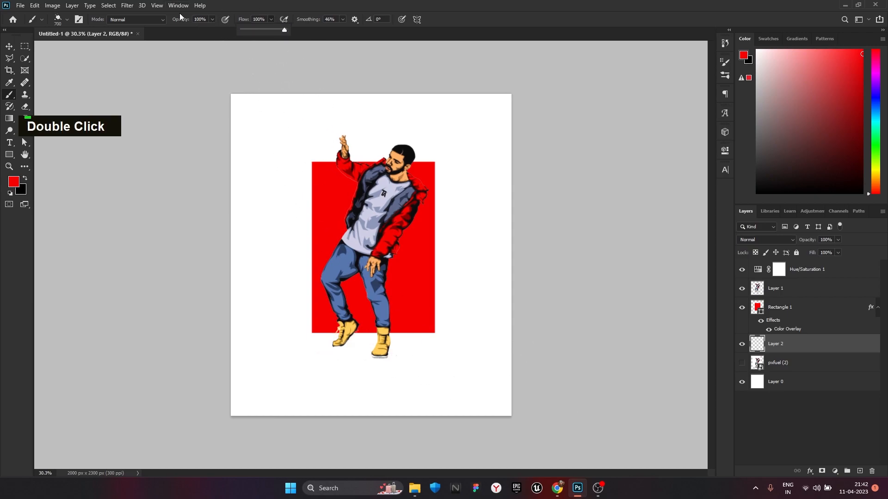
- Try stamping red splatters at the rectangle's lower edge by the feet and at its lower right side
click(68, 20)
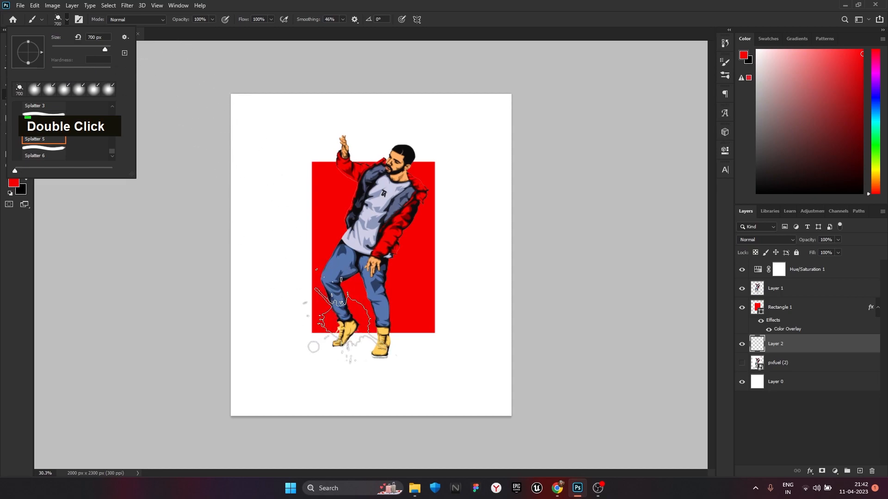
click(341, 331)
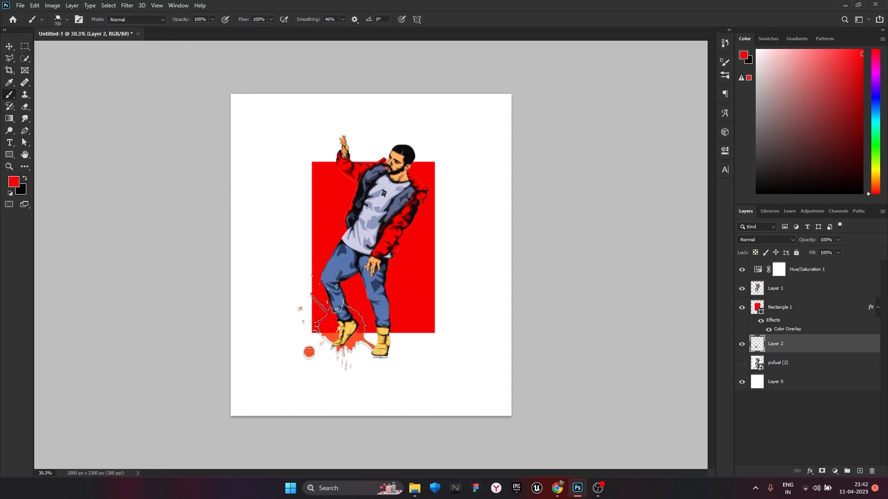
double_click(13, 182)
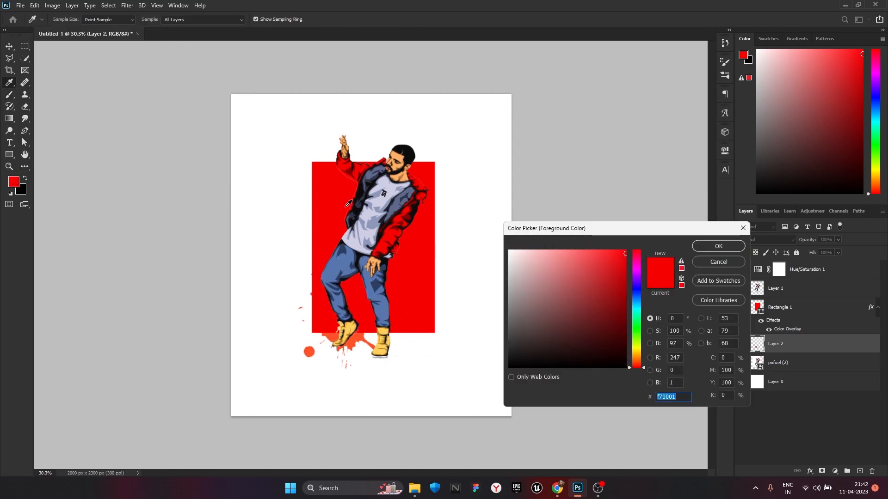
click(718, 247)
click(427, 301)
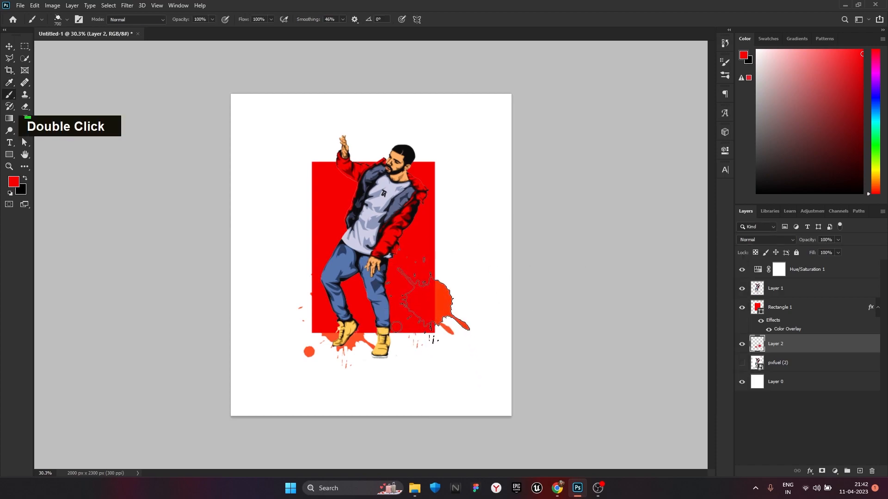
- Undo the red splatter stamps on Layer 2
key(ctrl+z)
key(ctrl+z)
key(ctrl+z)
key(ctrl+z)
key(ctrl+z)
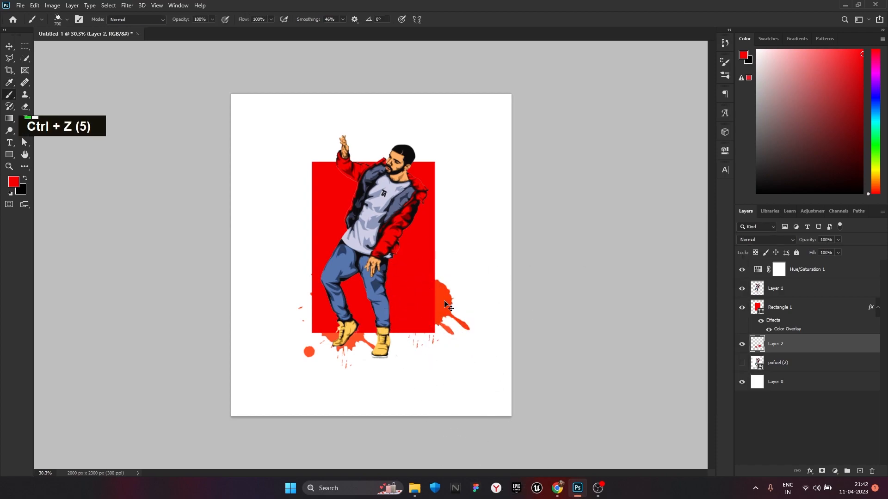
key(ctrl+z)
key(ctrl+z)
key(ctrl+z)
key(ctrl+z)
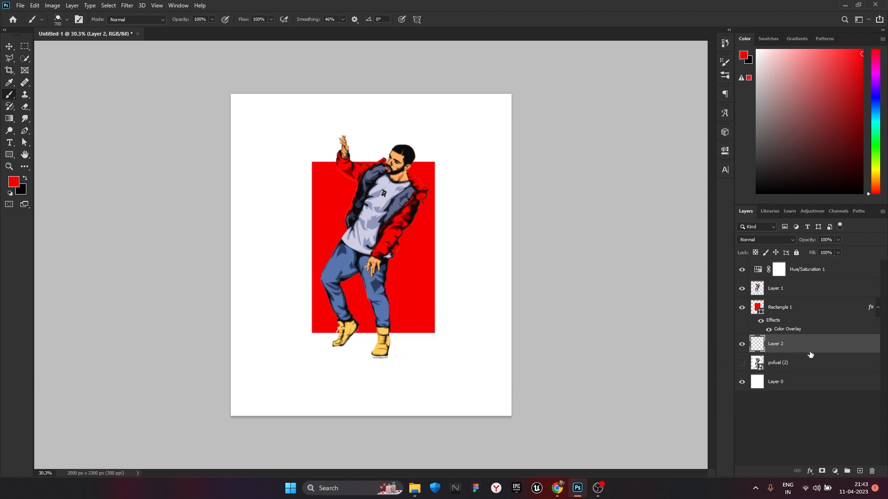
- Move Layer 2 directly above the Rectangle 1 layer
drag(810, 353, 809, 298)
- Try stamping red splatters on Layer 2 at the rectangle's lower right corner and by the feet, and undo them
click(428, 324)
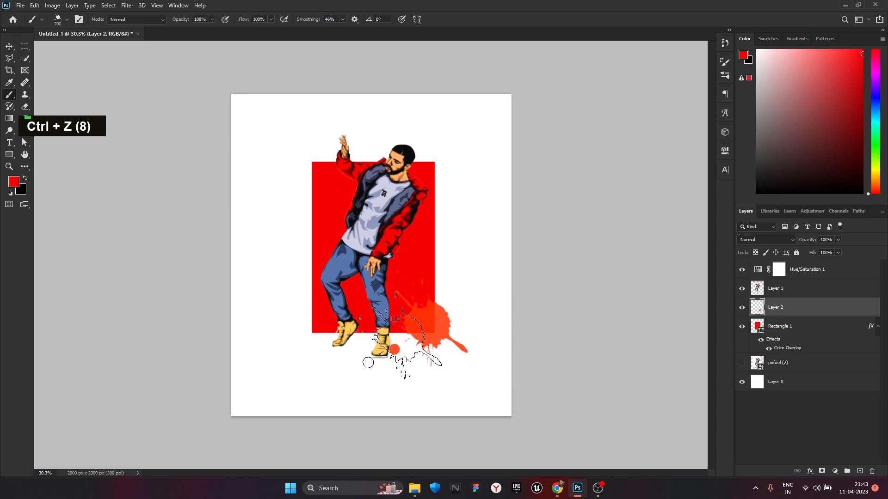
double_click(361, 359)
key(ctrl+z)
key(ctrl+z)
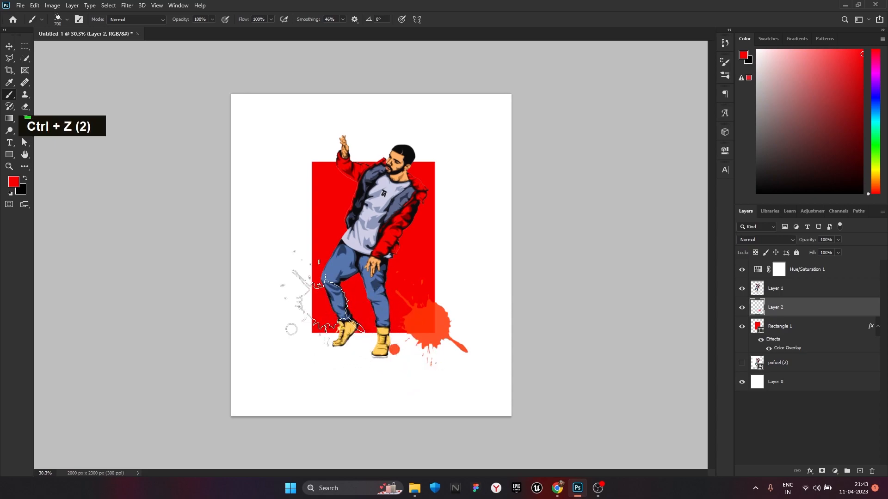
key(ctrl+z)
key(ctrl+z)
- Enlarge the splatter brush to 1400 px, testing red stamps over the figure's legs and undoing them
key(bracketright)
key(bracketright)
key(bracketright)
key(bracketright)
key(bracketright)
key(bracketright)
key(bracketright)
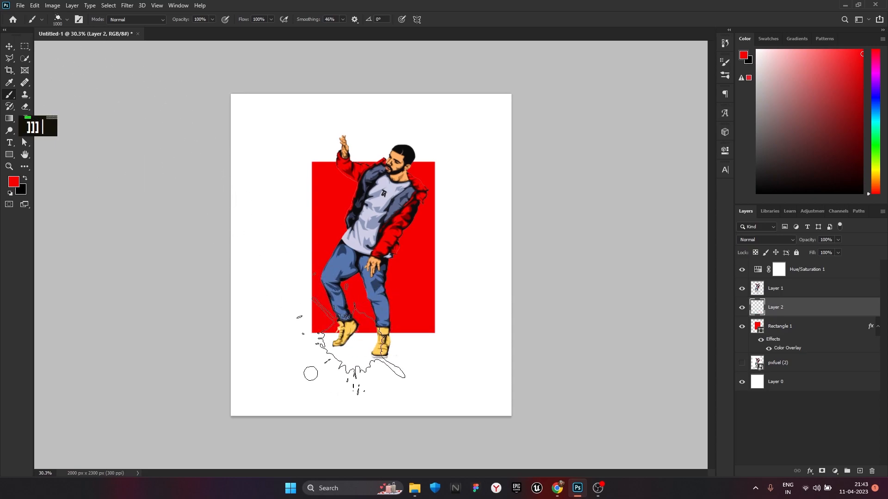
click(362, 319)
key(ctrl+z)
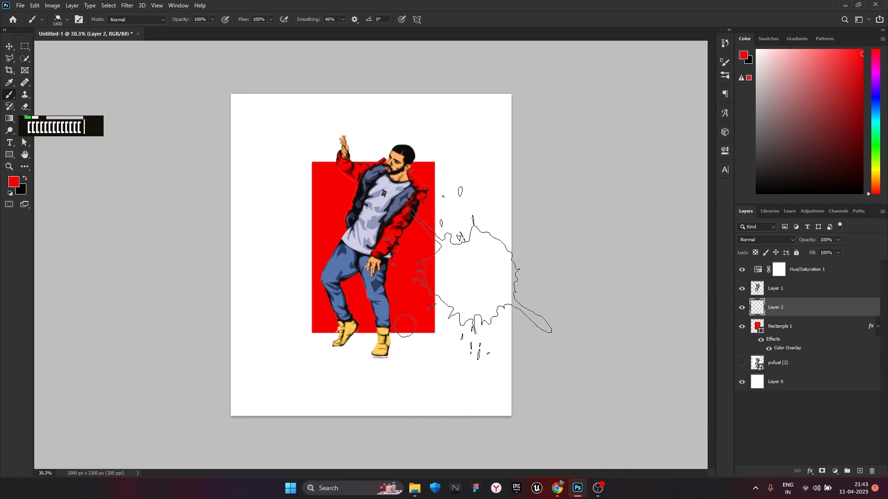
click(374, 287)
key(ctrl+z)
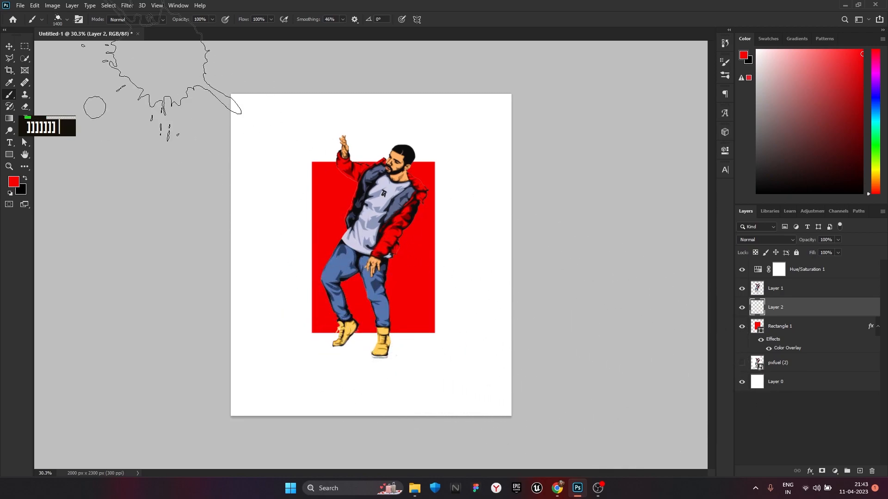
- Rotate the splatter brush tip to 70° and stamp a large red splatter behind the legs at the rectangle's lower left corner
click(68, 20)
drag(45, 38, 33, 40)
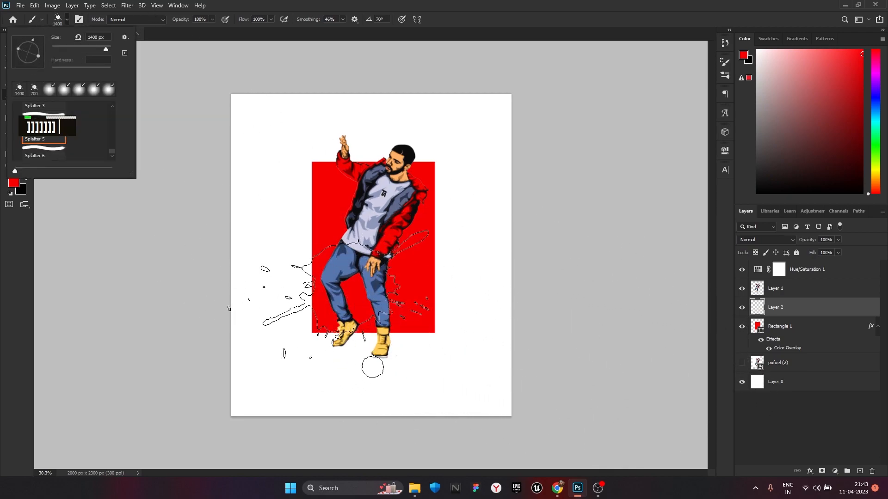
click(352, 331)
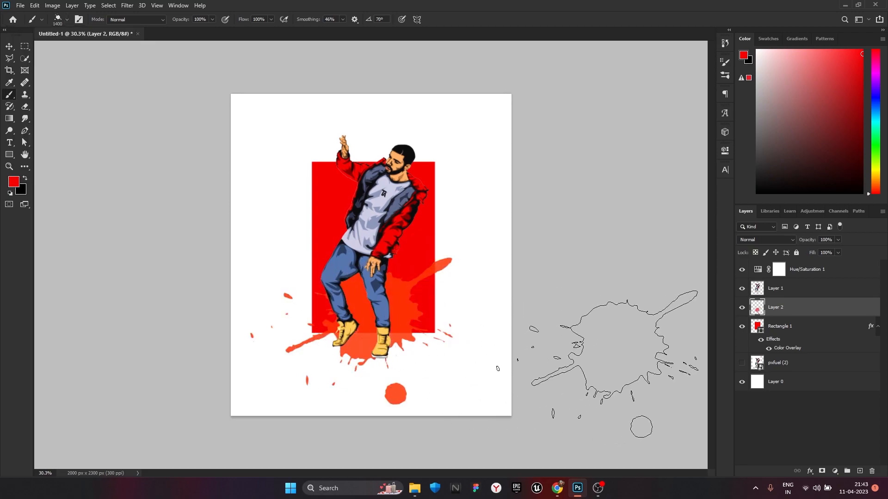
key(ctrl+z)
click(316, 308)
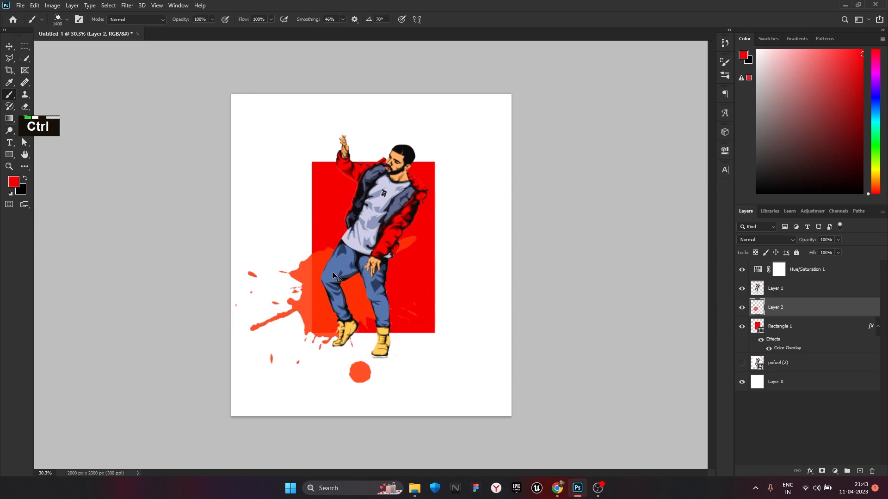
key(ctrl+z)
double_click(319, 310)
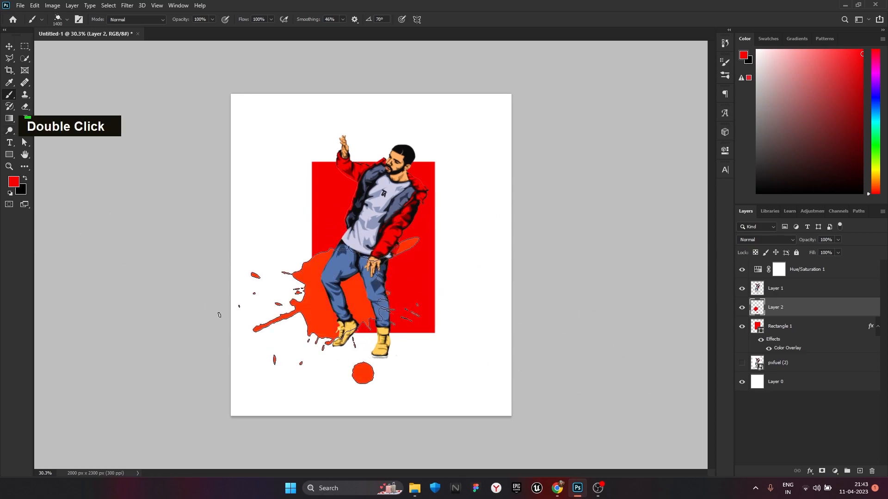
- Convert the splatter's Layer 2 to a smart object and apply a red Color Overlay matching the rectangle
click(9, 46)
right_click(825, 301)
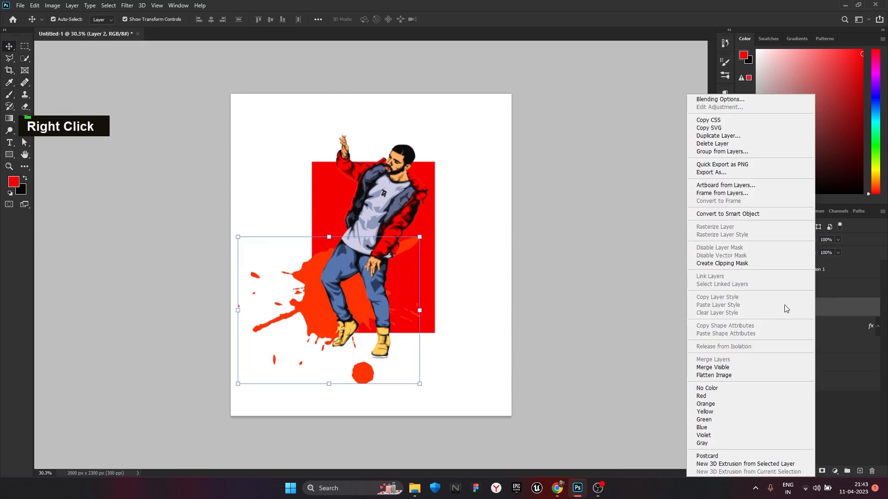
click(767, 213)
right_click(833, 312)
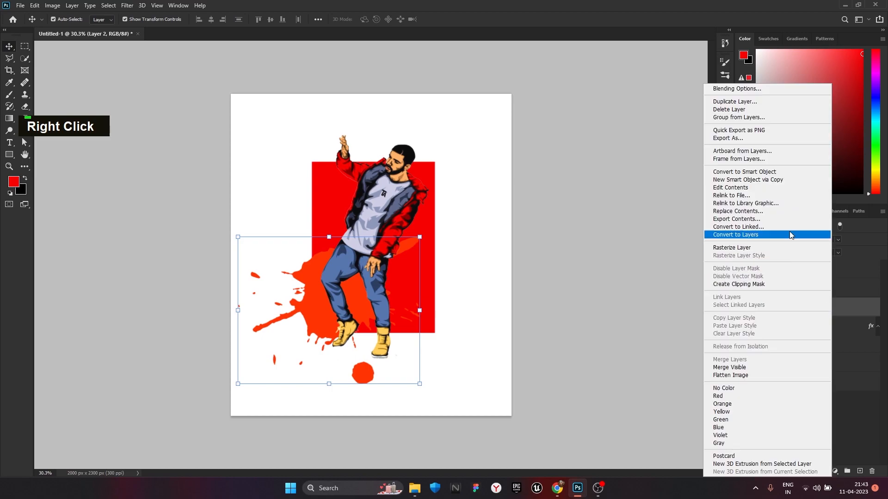
click(853, 303)
click(810, 470)
click(828, 432)
key(Return)
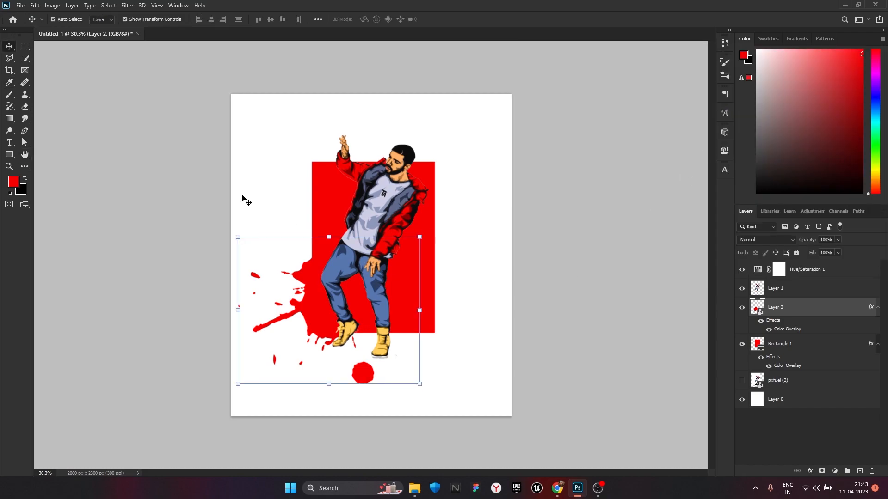
- Select the figure's Layer 1 and open the Oil Paint filter for it
double_click(201, 230)
scroll(248, 238, down, 2)
scroll(247, 238, up, 3)
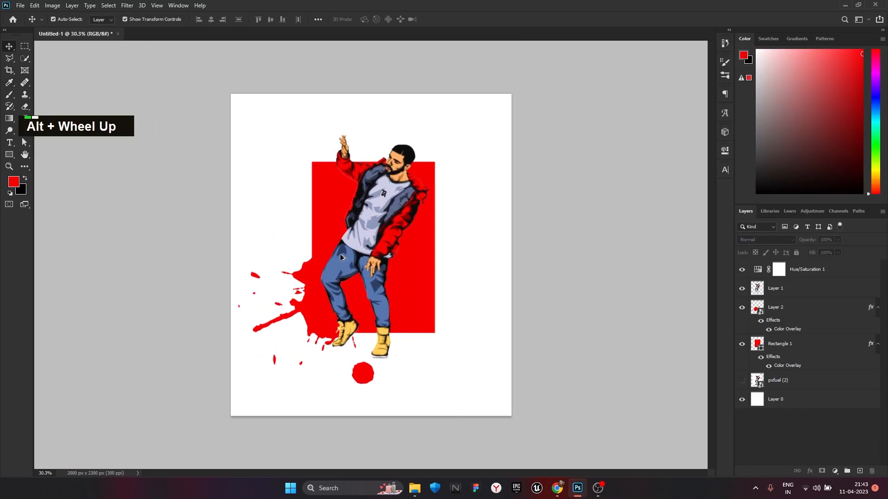
scroll(379, 238, down, 1)
scroll(379, 239, up, 2)
scroll(380, 238, down, 1)
scroll(379, 238, up, 2)
scroll(380, 238, down, 1)
click(379, 238)
click(127, 5)
mouse_move(195, 171)
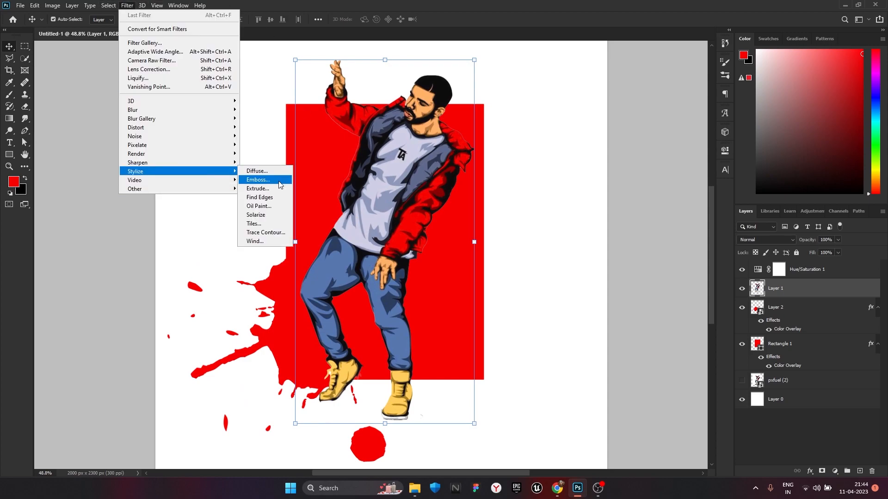
click(267, 206)
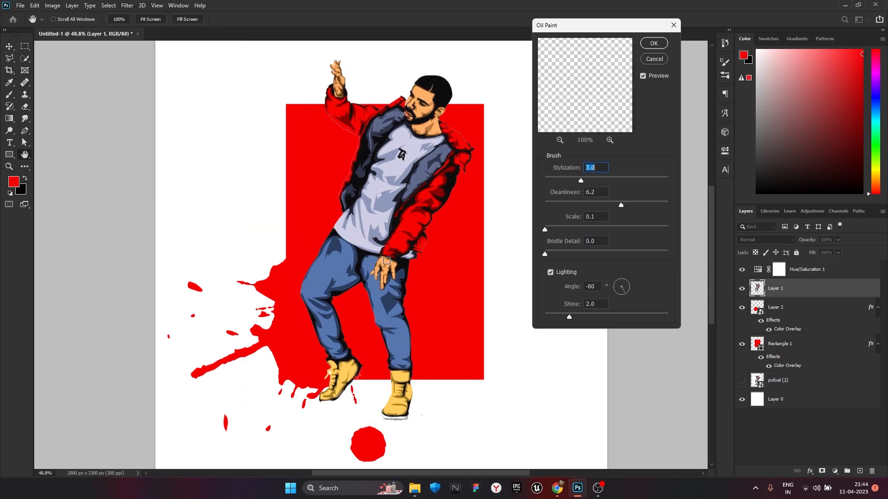
- Apply Oil Paint to the figure with Stylization 6.0, Cleanliness 4.2 and Shine 0.9
click(386, 260)
drag(620, 206, 596, 203)
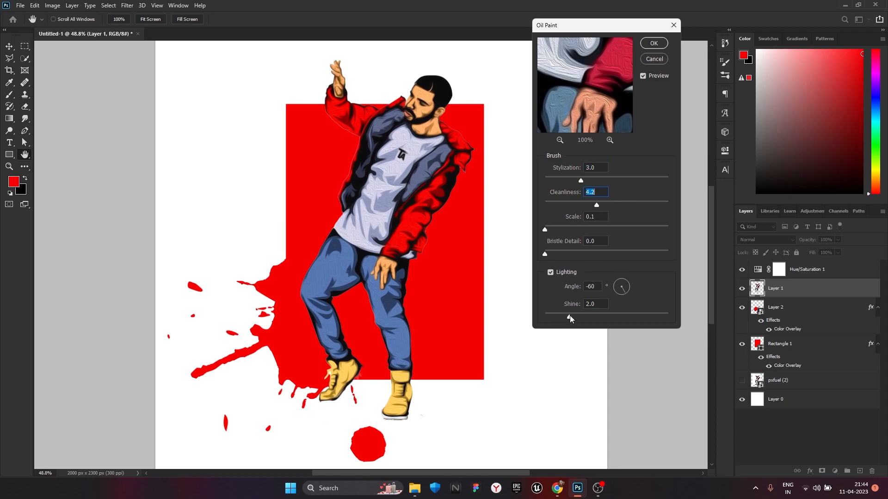
mouse_move(594, 181)
mouse_down()
mouse_move(631, 182)
mouse_move(618, 177)
mouse_up()
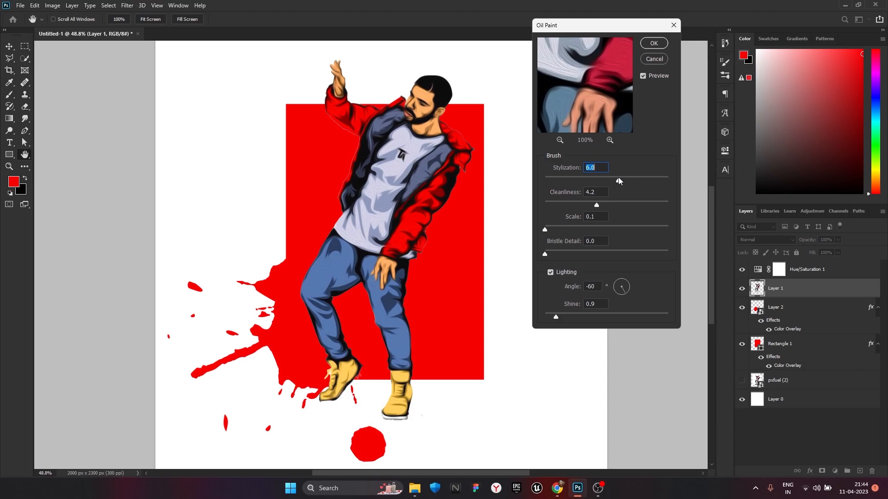
click(653, 42)
- Apply the Filter Gallery's Cutout effect to the figure with Edge Simplicity 4
click(128, 7)
click(128, 7)
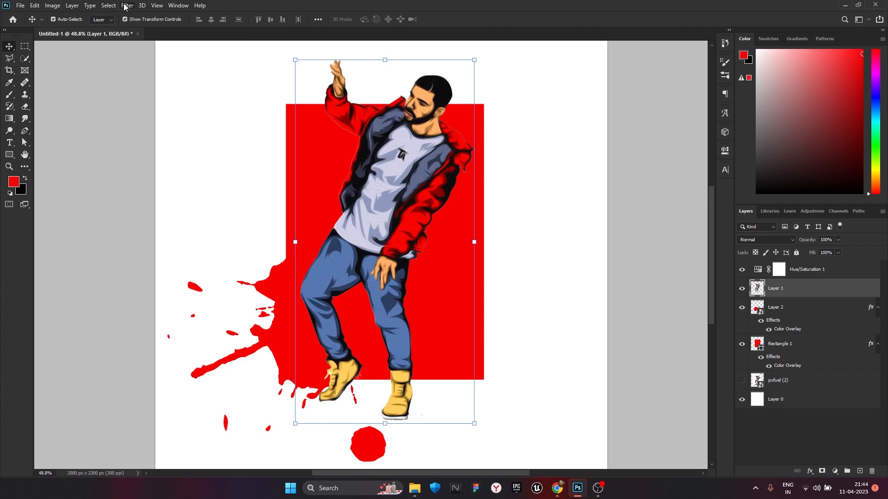
click(128, 7)
click(148, 42)
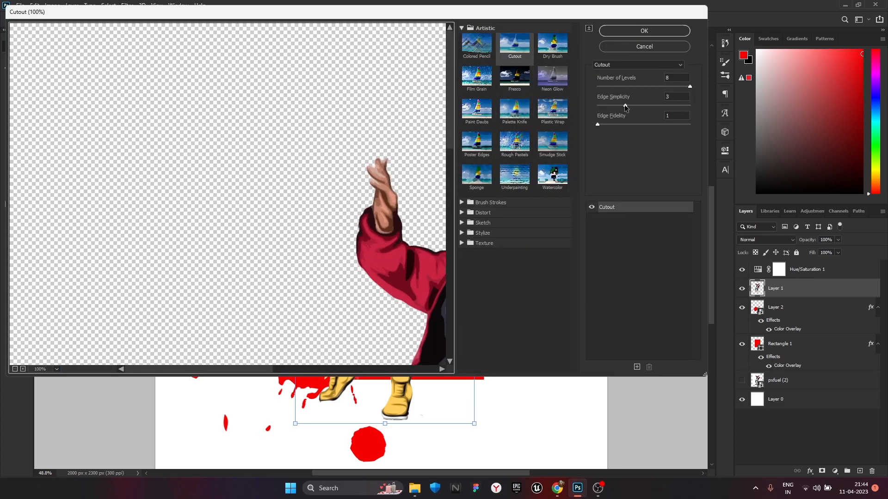
key(space)
drag(380, 175, 160, 51)
drag(625, 105, 648, 106)
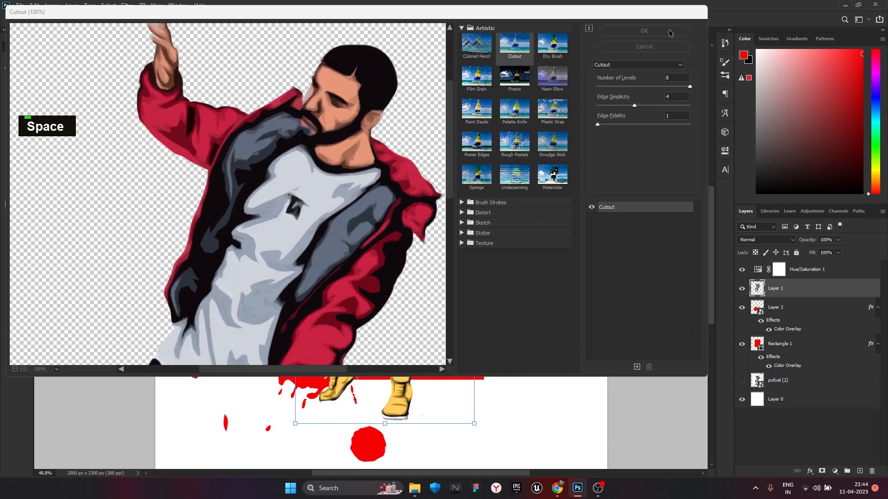
click(644, 30)
- Activate the Brush tool and choose the round brush with 100% hardness
scroll(426, 224, down, 1)
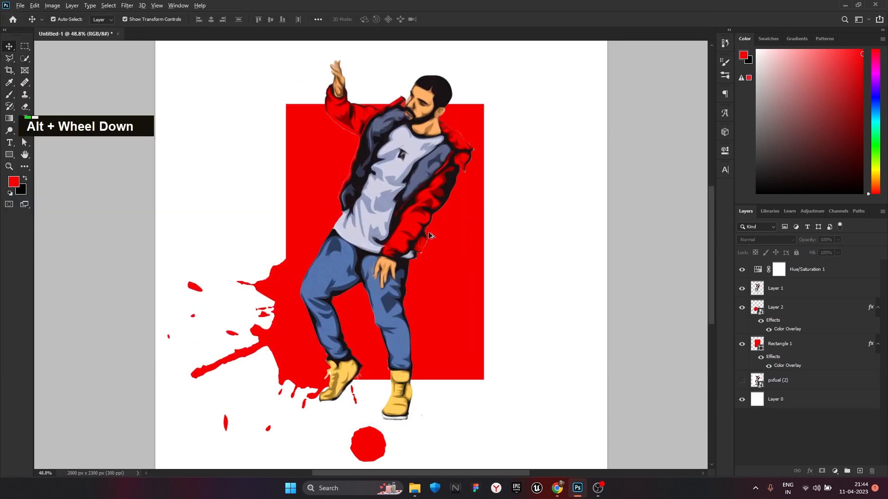
alt+scroll(377, 260, up, 2)
alt+scroll(377, 260, up, 1)
click(378, 259)
alt+scroll(523, 337, down, 1)
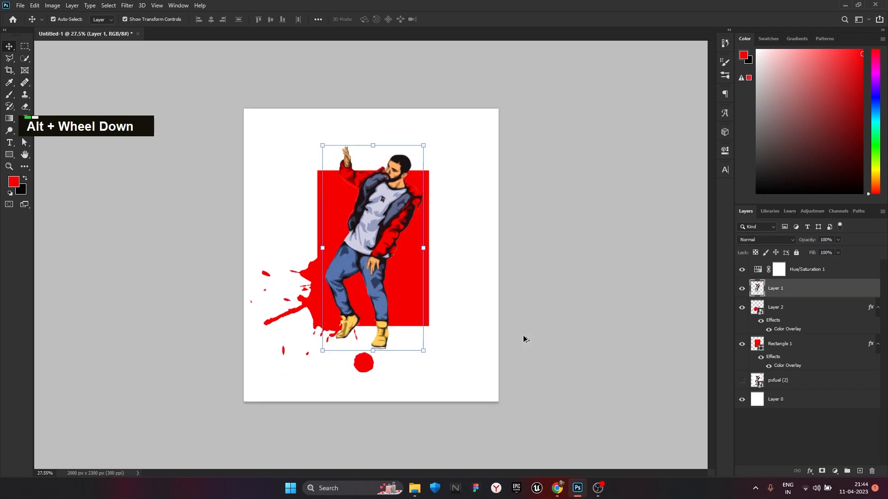
alt+scroll(359, 321, up, 1)
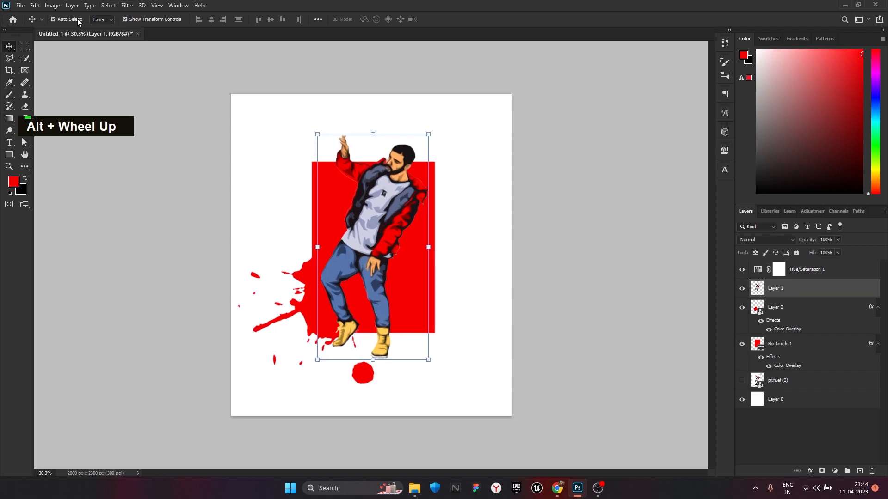
key(b)
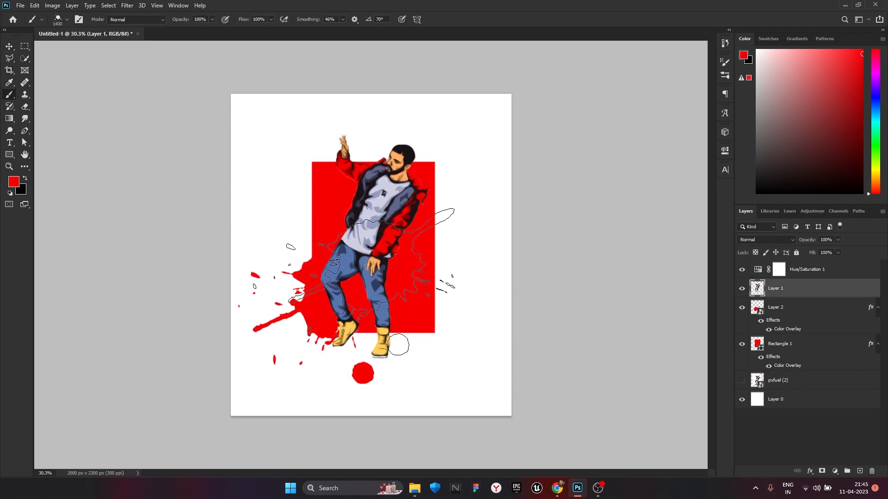
click(67, 19)
click(41, 24)
click(61, 24)
scroll(113, 150, up, 10)
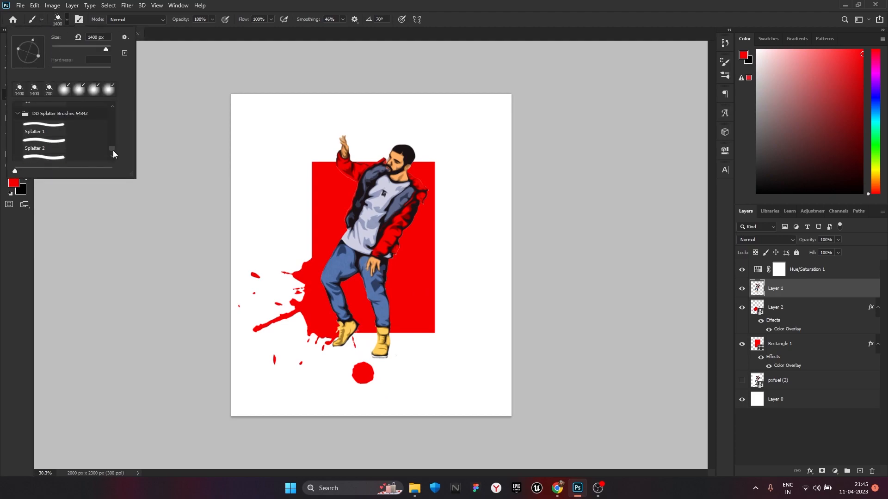
click(66, 90)
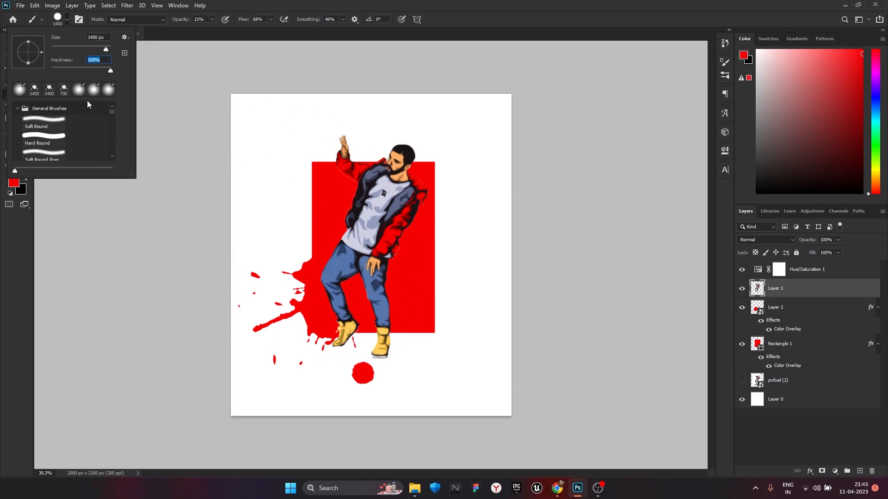
- Flatten the round brush tip into a thin horizontal ellipse, set its size to 800 px, and undo a test stamp
drag(28, 65, 29, 53)
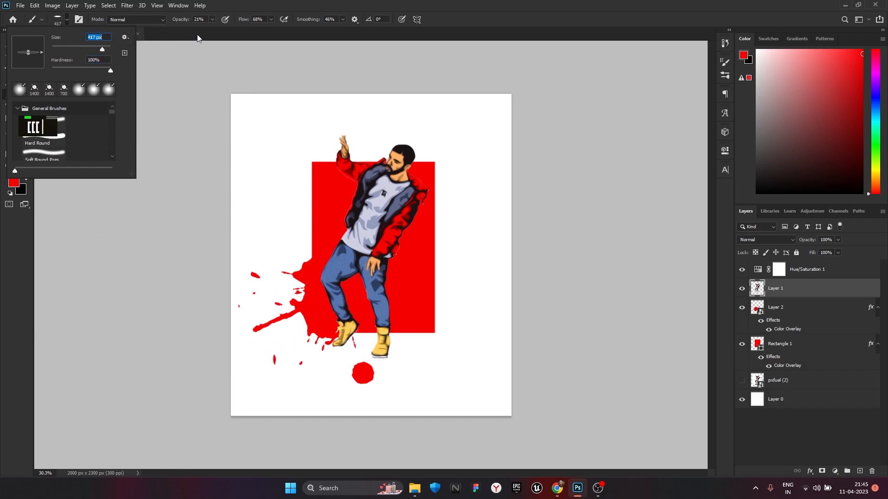
text(800)
key(Return)
click(360, 355)
key(ctrl+z)
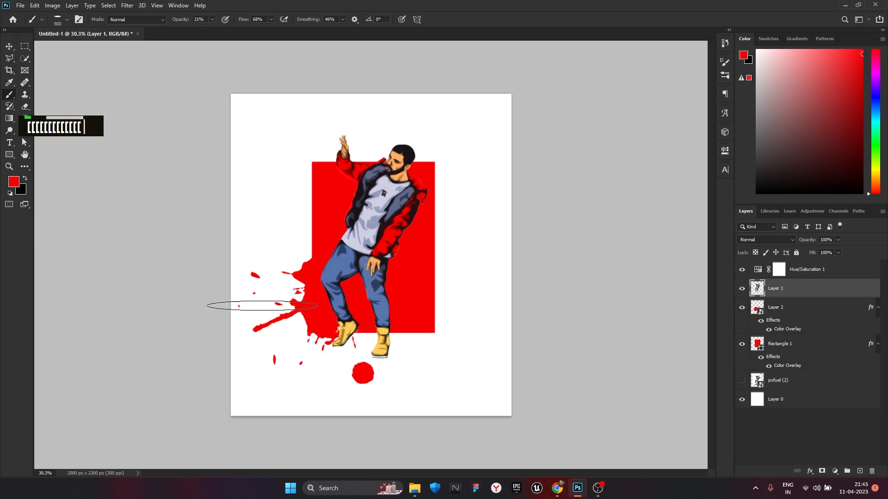
- Set the foreground colour to black
click(12, 180)
drag(543, 326, 489, 382)
click(719, 245)
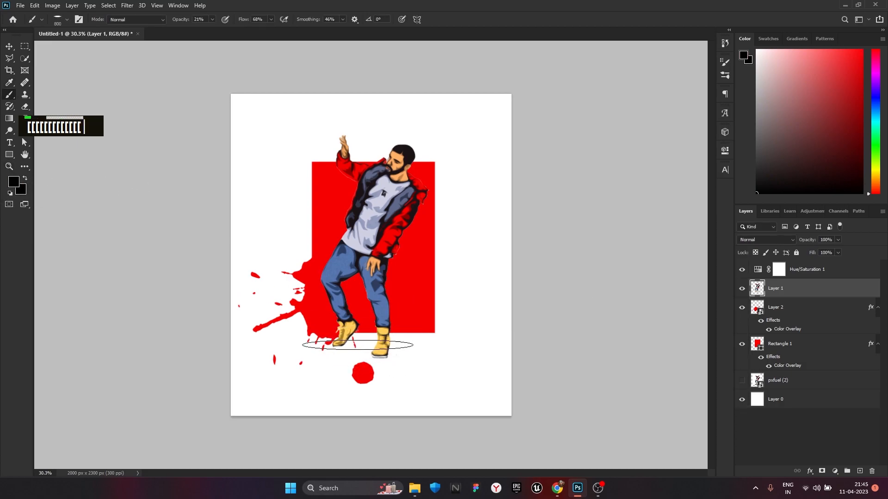
- Try stamping a dark elliptical shadow under the feet on Layer 1, and undo it
double_click(360, 355)
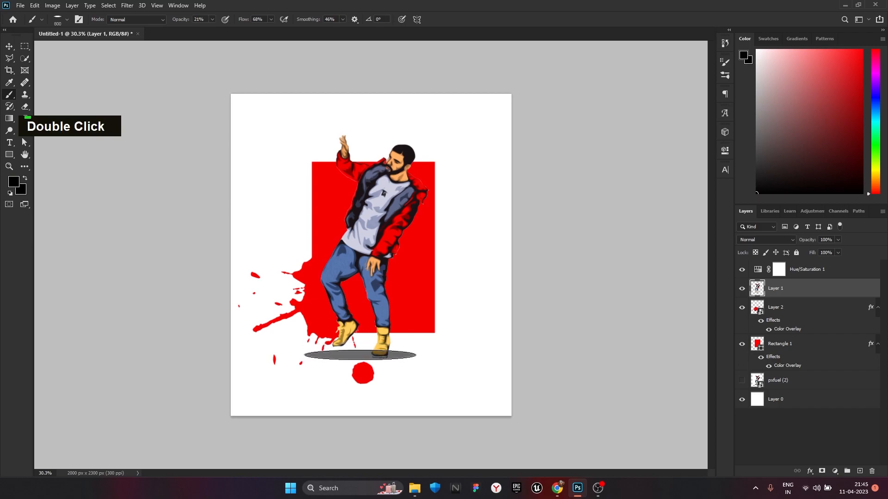
key(ctrl+z)
key(ctrl+z)
key(ctrl+z)
key(ctrl+z)
key(ctrl+z)
key(ctrl+z)
- Add a new layer directly below the figure's Layer 1 and stamp a dark elliptical shadow under the feet
click(859, 471)
drag(815, 326, 816, 329)
click(361, 355)
click(361, 355)
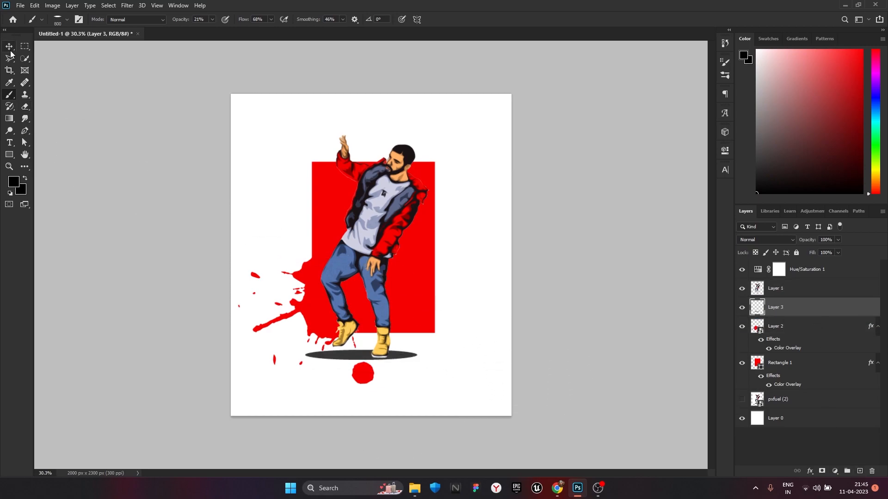
key(v)
- Add the black title text "Drake" behind the figure's head, across the rectangle's upper edge
click(11, 143)
click(295, 180)
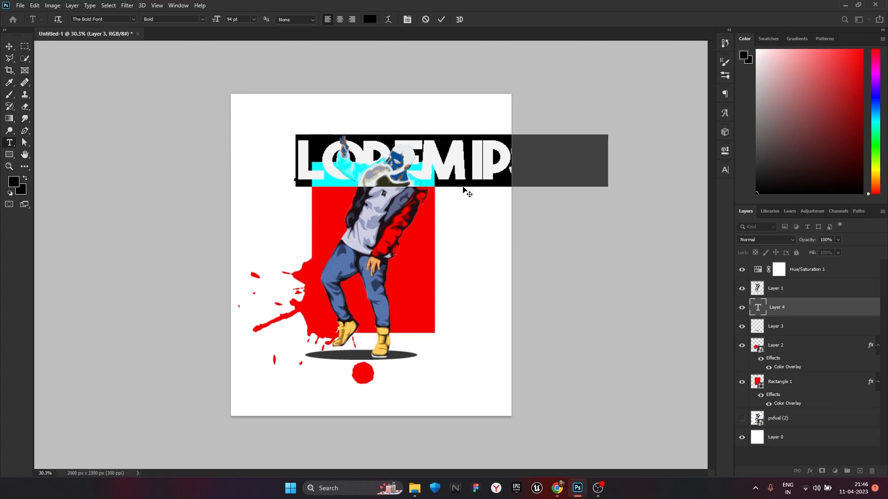
key(BackSpace)
text(D)
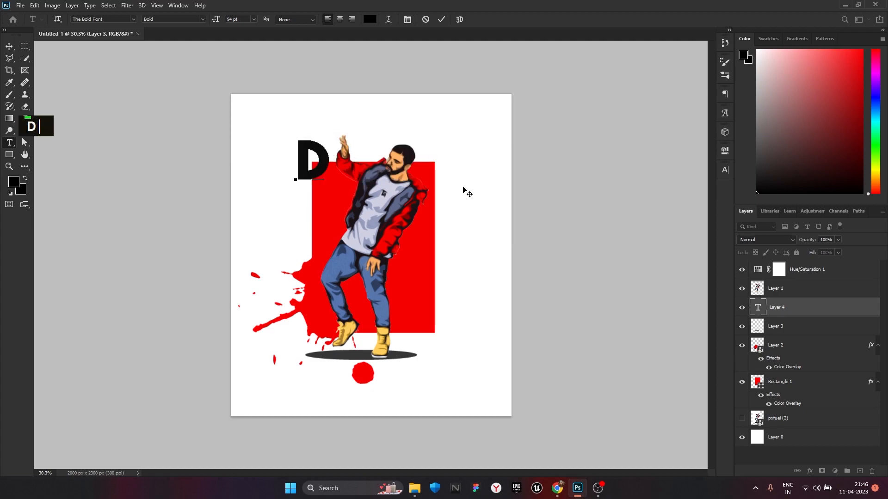
text(rake)
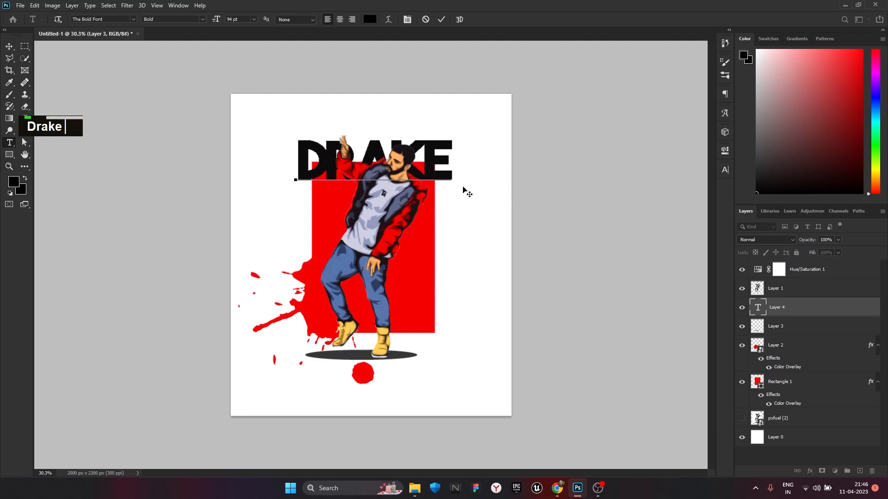
click(8, 47)
scroll(379, 187, down, 2)
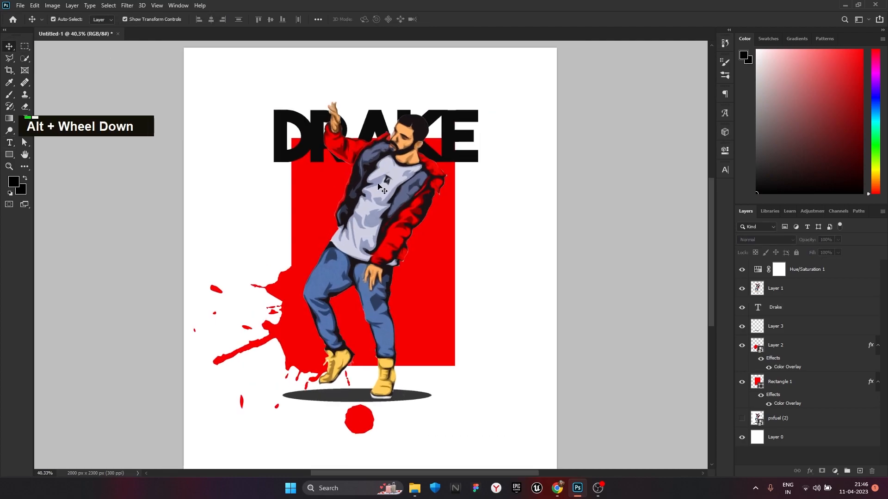
- Duplicate the "Drake" title twice, stacked downward behind the figure, and bring the lowest copy in front of the figure's Layer 1
drag(454, 145, 453, 254)
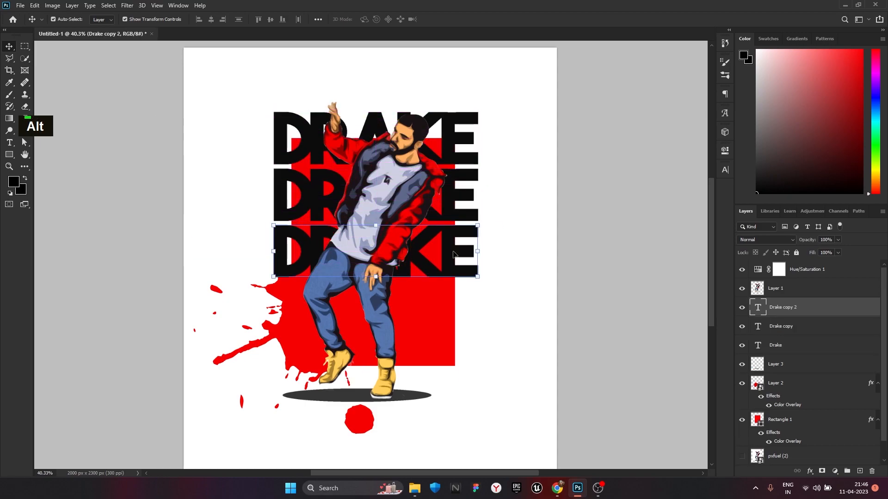
scroll(454, 159, down, 4)
scroll(414, 250, up, 3)
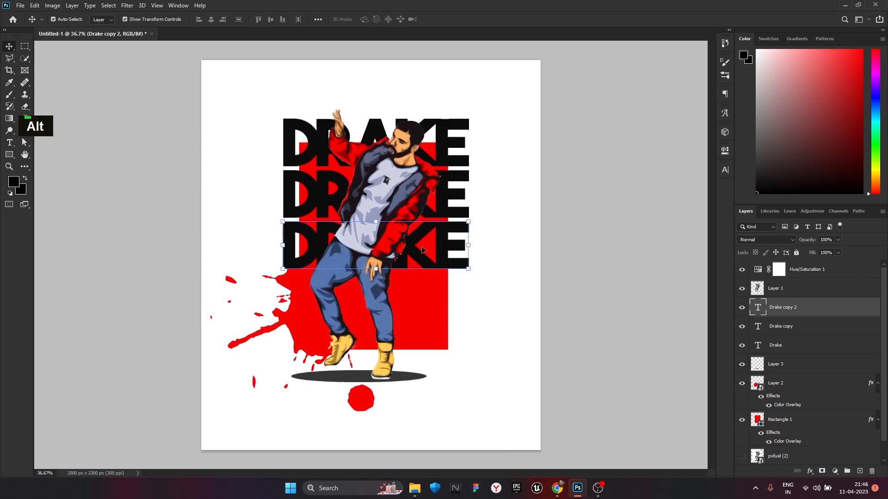
drag(821, 317, 809, 291)
click(613, 283)
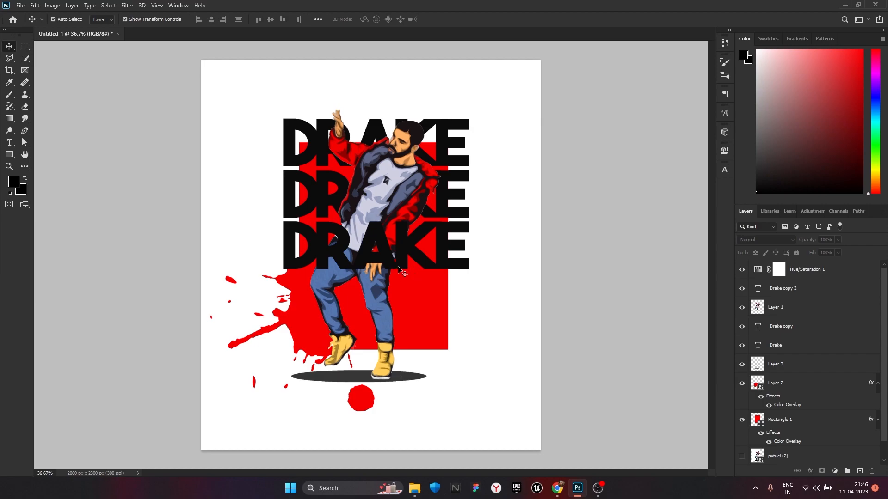
- Duplicate the lowest "Drake" title, convert the duplicate to a smart object and invert its colour to white
click(402, 257)
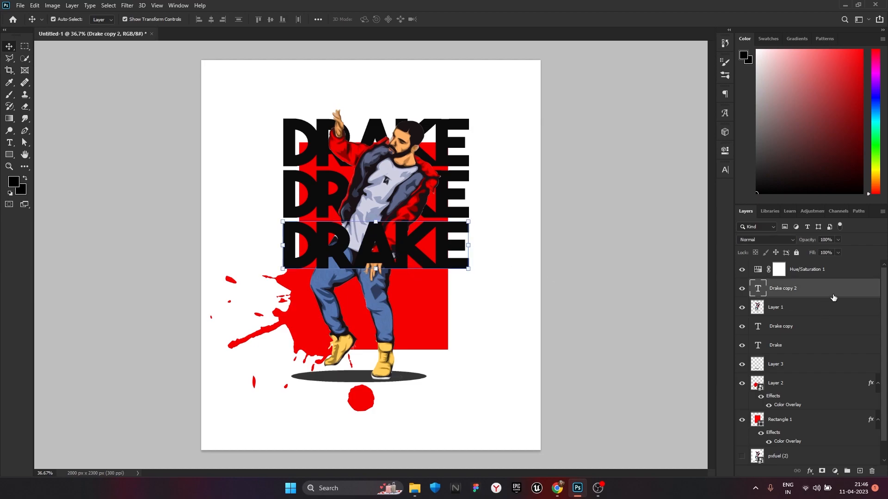
key(ctrl+j)
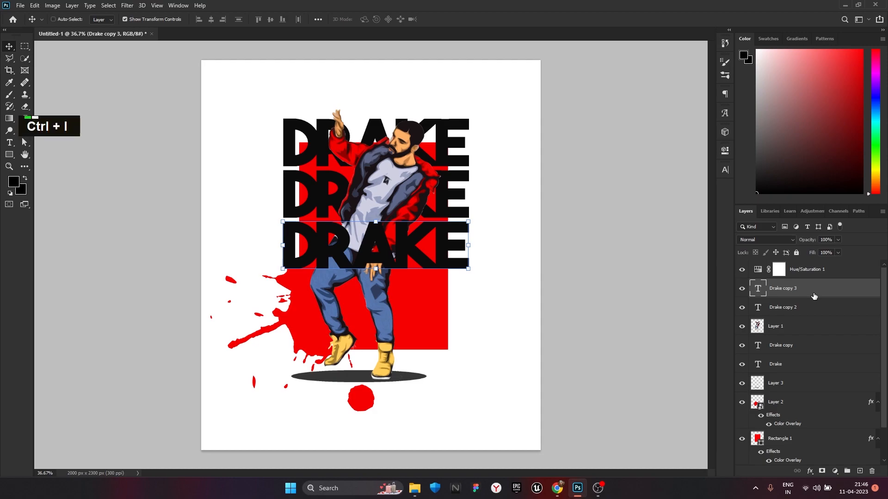
right_click(813, 296)
click(763, 172)
key(ctrl+i)
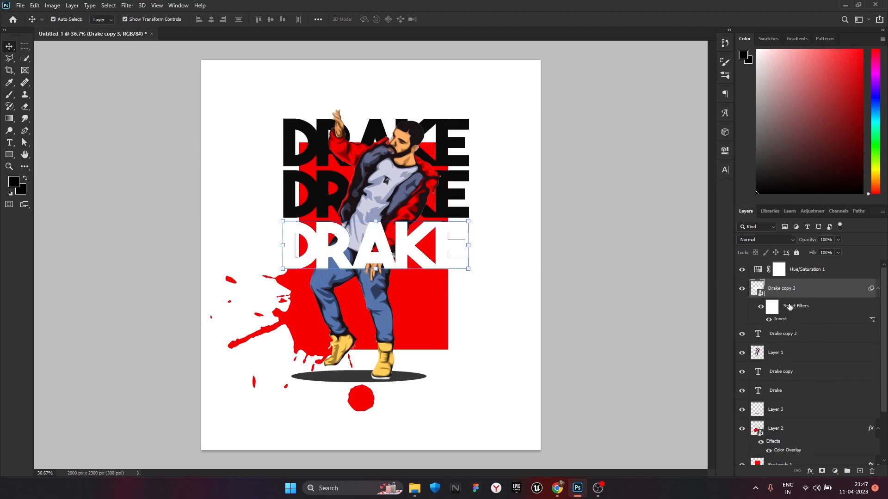
- Add a layer mask to the white title and rotate the elliptical brush tip to -90°
click(823, 472)
key(b)
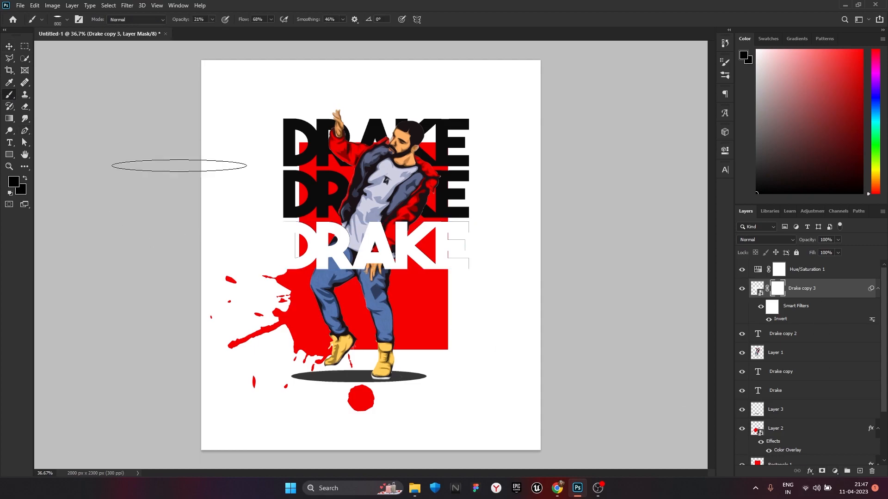
click(66, 20)
drag(31, 90, 31, 94)
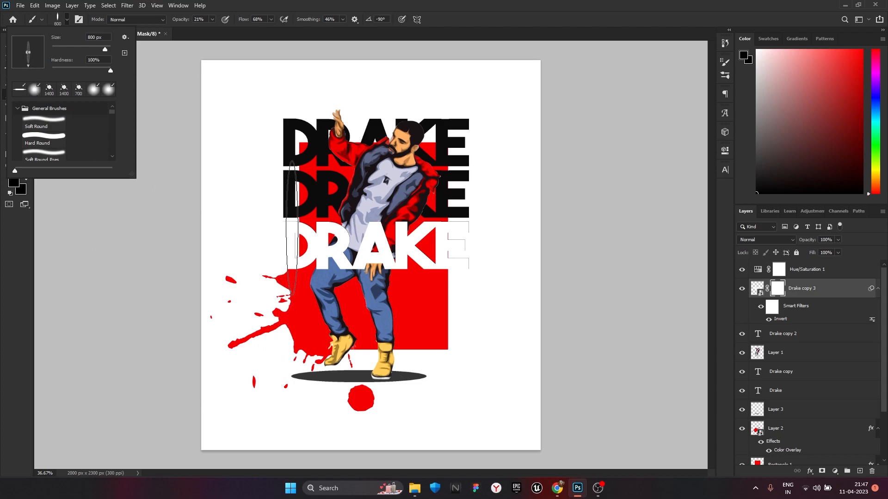
- Mask out the part of the white letter D that extends past the red rectangle's left edge
double_click(292, 229)
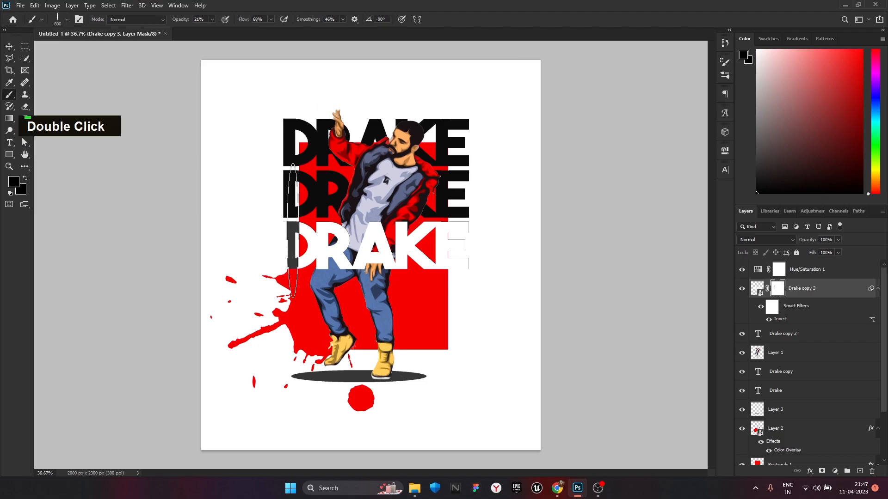
key(ctrl+z)
double_click(284, 245)
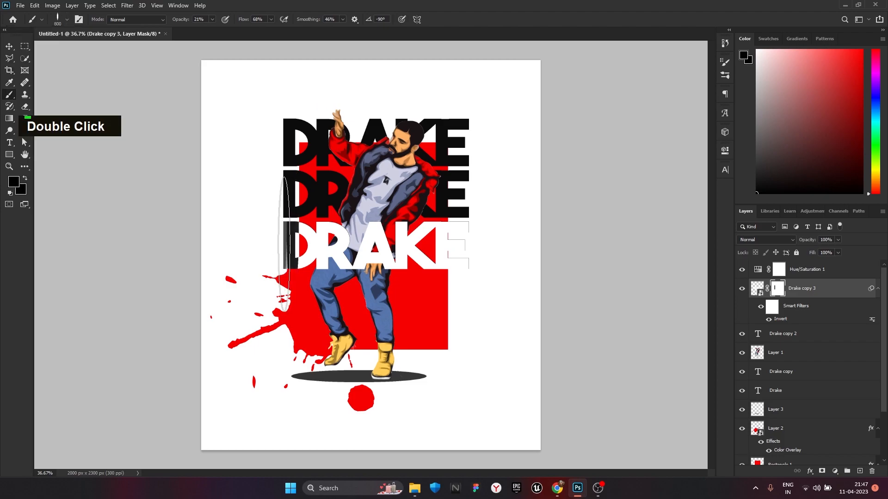
- Set the brush opacity and flow to 100% and mask out the white letter E beyond the rectangle's right edge
drag(234, 30, 259, 30)
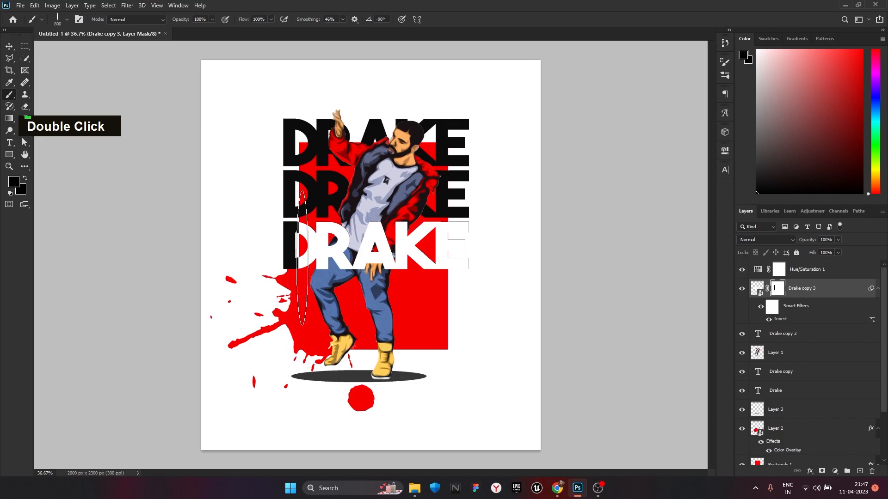
double_click(455, 250)
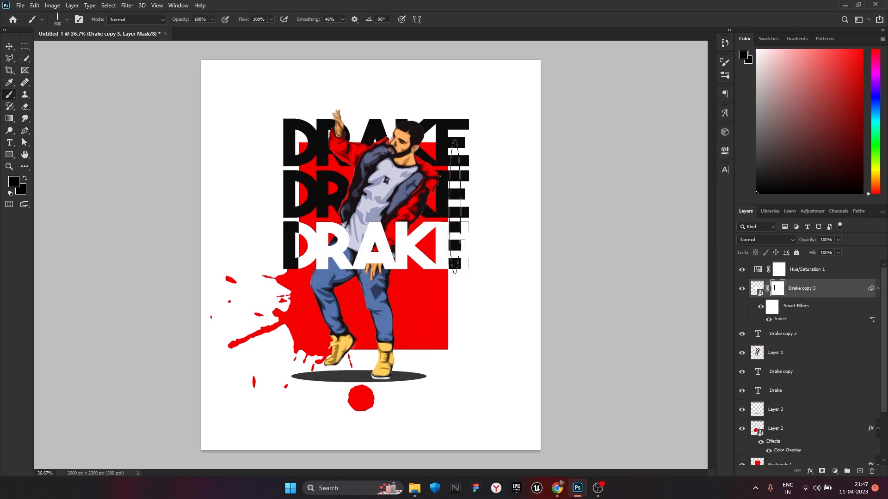
double_click(455, 211)
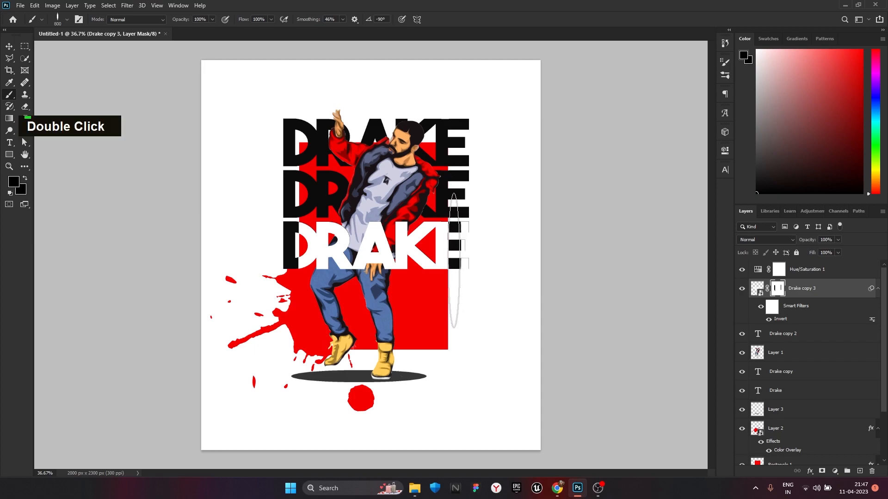
double_click(472, 211)
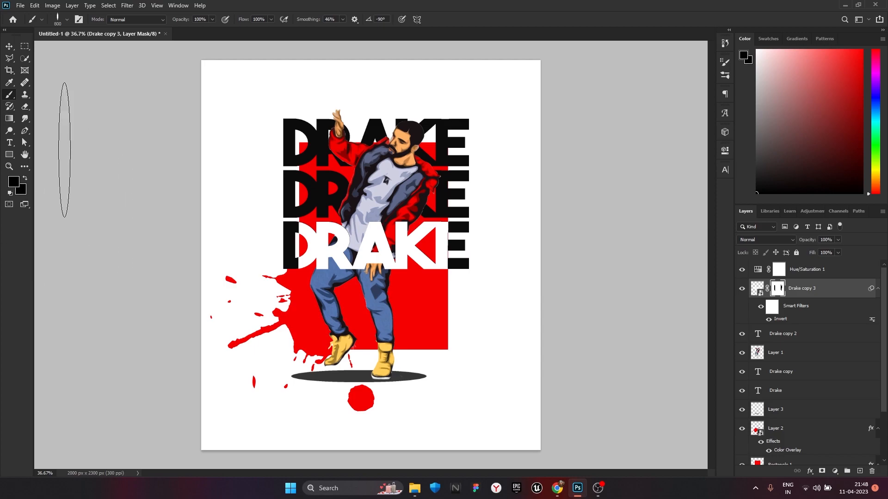
- Examine the stacked titles and the black-to-white split at the rectangle's edges
key(v)
alt+scroll(170, 208, down, 3)
alt+scroll(223, 222, up, 2)
alt+scroll(222, 221, up, 3)
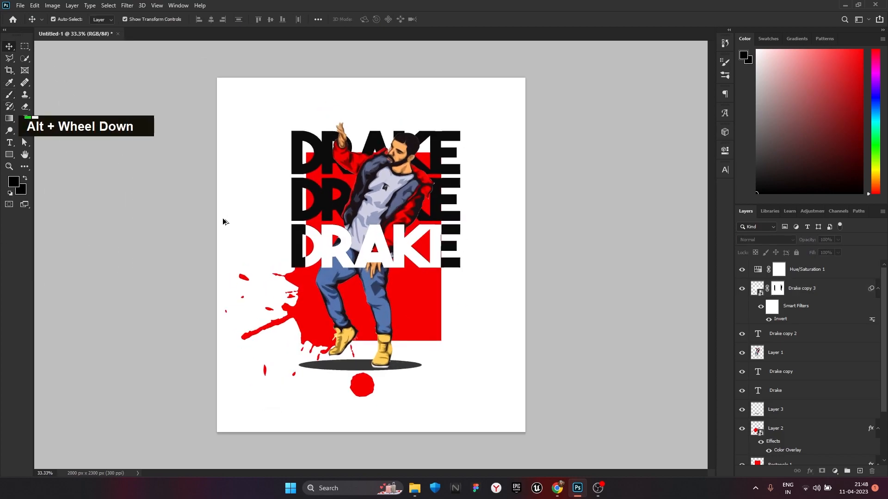
alt+scroll(224, 221, down, 2)
alt+scroll(430, 247, down, 1)
alt+scroll(430, 247, up, 1)
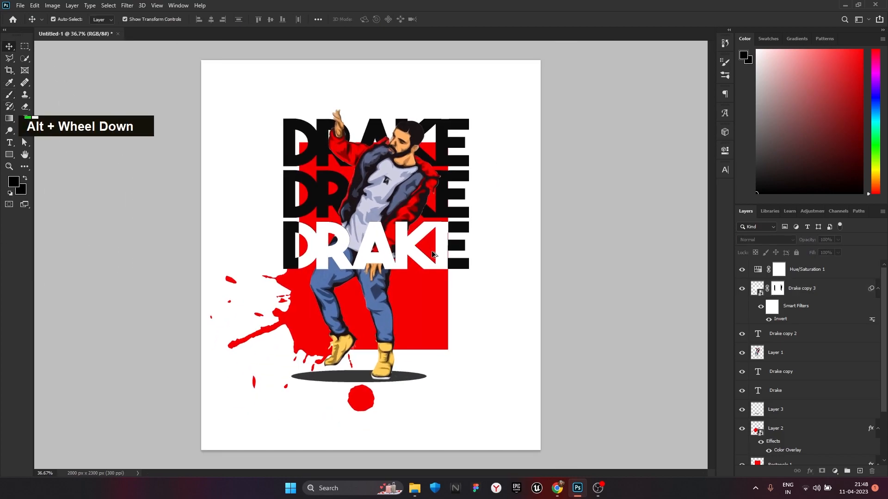
alt+scroll(404, 255, up, 2)
alt+scroll(405, 258, down, 1)
alt+scroll(405, 258, down, 2)
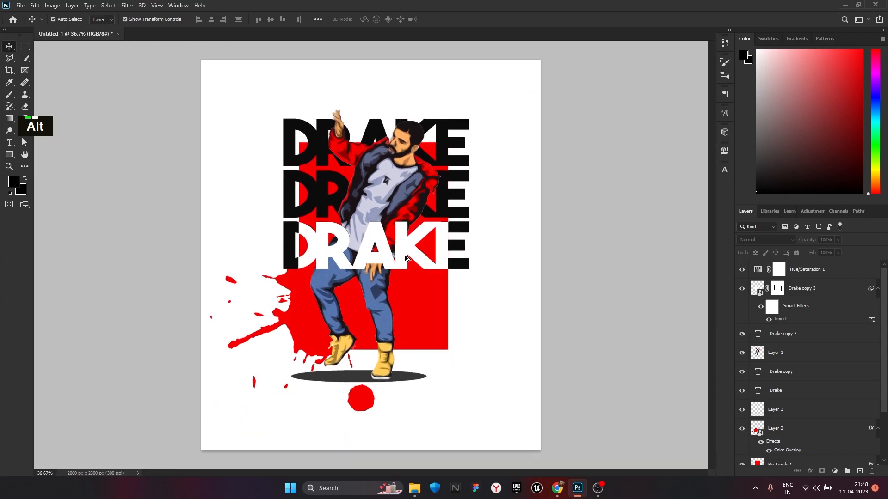
alt+scroll(405, 258, up, 2)
alt+scroll(405, 258, up, 1)
alt+scroll(405, 258, down, 1)
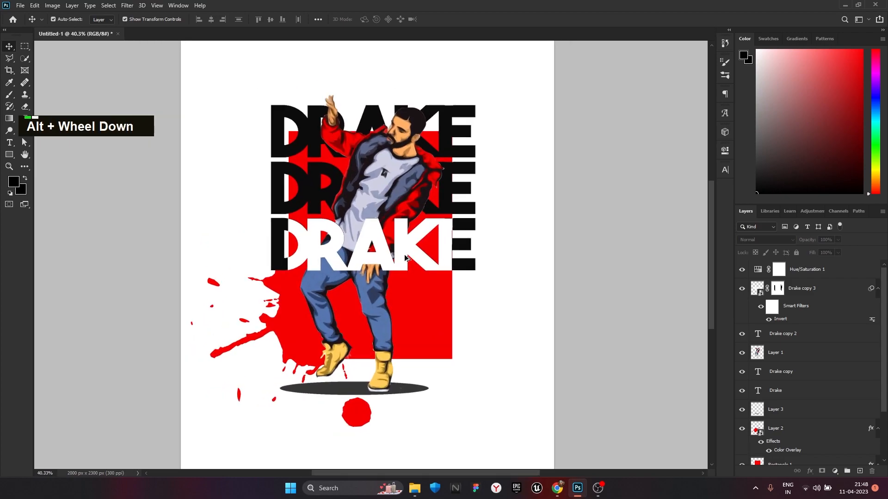
alt+scroll(405, 258, up, 1)
alt+scroll(405, 258, down, 1)
- Add a mask to the splatter's Layer 2 and paint out the round blob and stray drops around the splash
click(805, 432)
click(821, 471)
alt+scroll(439, 429, down, 4)
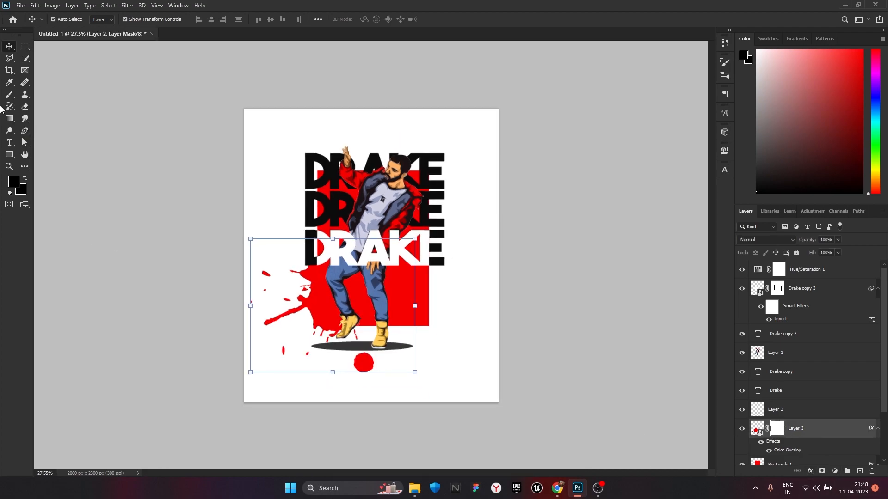
key(b)
drag(364, 406, 357, 395)
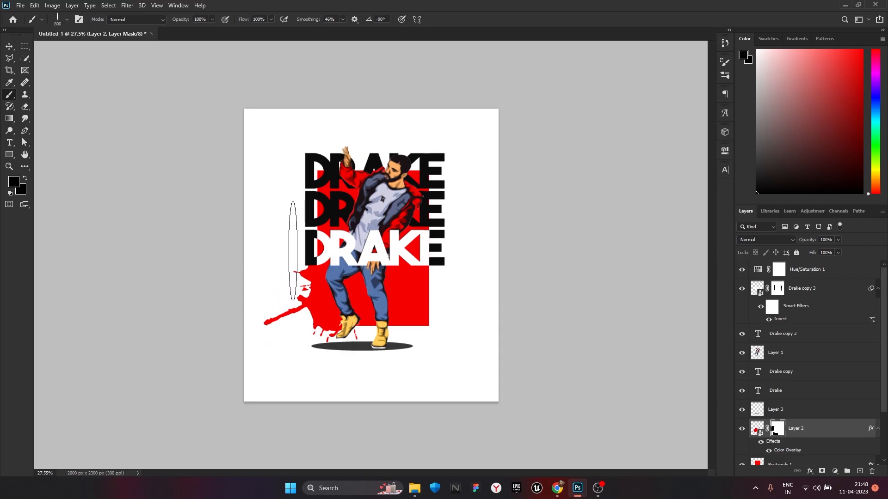
double_click(297, 231)
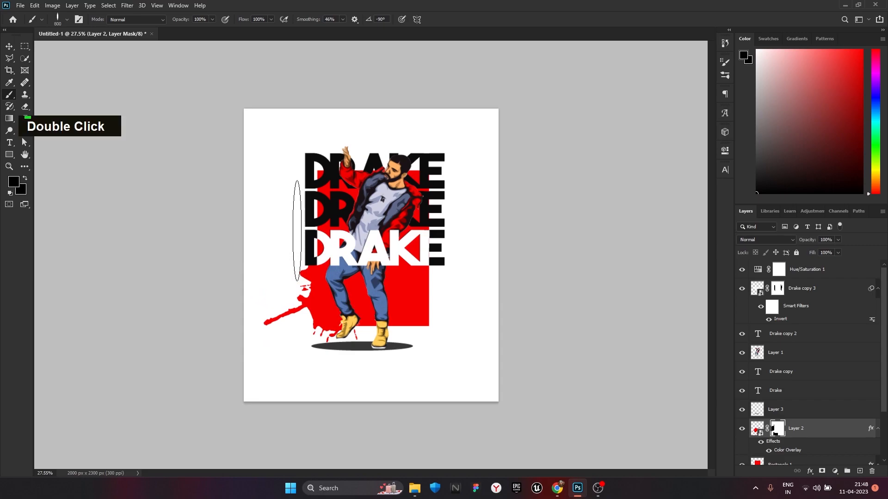
scroll(262, 230, up, 3)
scroll(262, 229, down, 1)
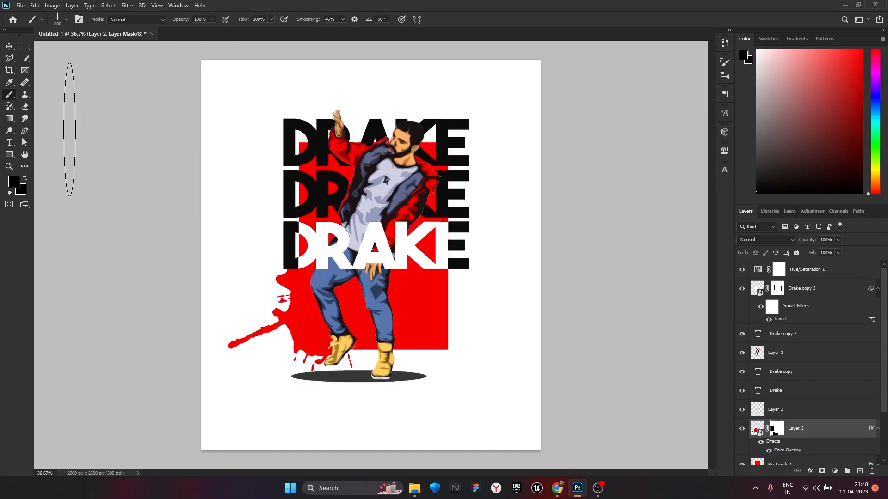
double_click(9, 45)
drag(520, 103, 480, 135)
key(ctrl+z)
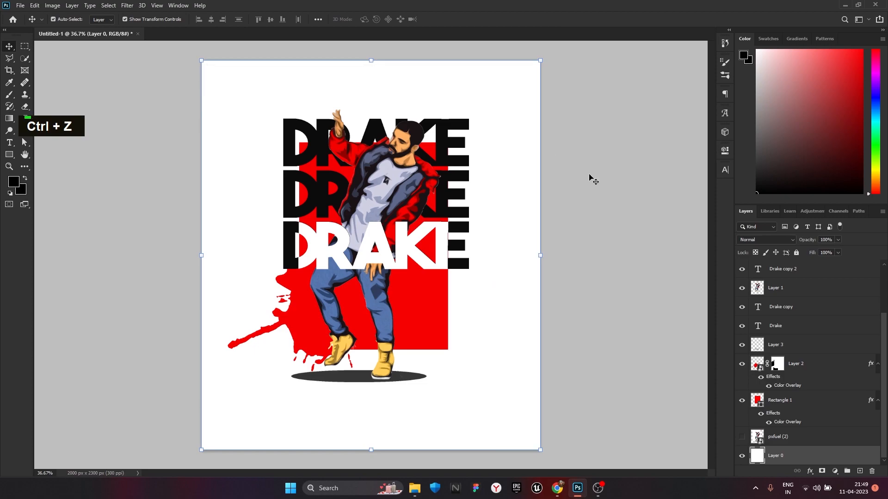
- With the white background Layer 0 locked, select all the visible artwork layers and scale them up slightly together
drag(518, 102, 213, 400)
key(ctrl+t)
click(452, 188)
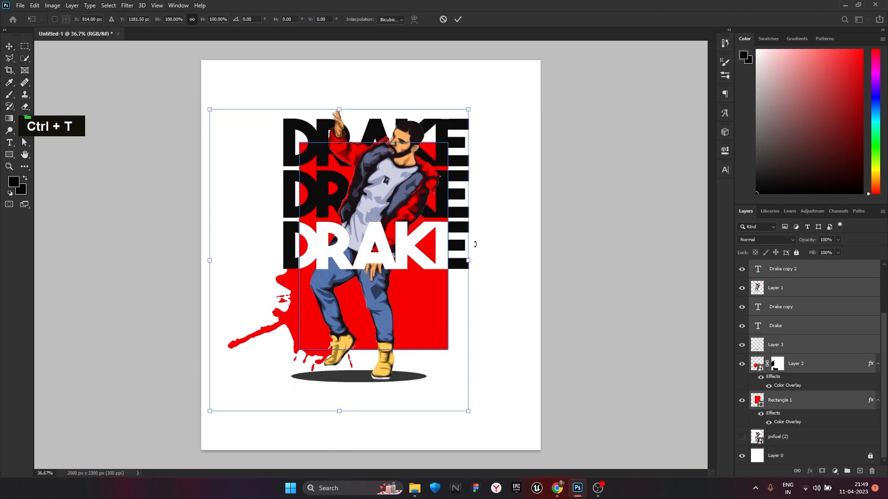
drag(471, 262, 488, 262)
click(458, 20)
scroll(601, 97, up, 2)
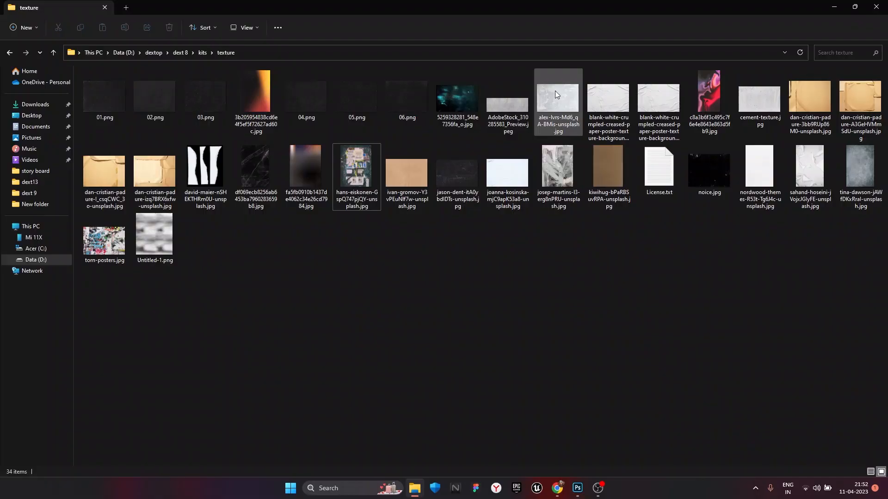
- Place the light grey concrete image from the texture folder on top, rotated upright and scaled to cover the whole canvas
drag(556, 91, 405, 254)
drag(513, 259, 393, 338)
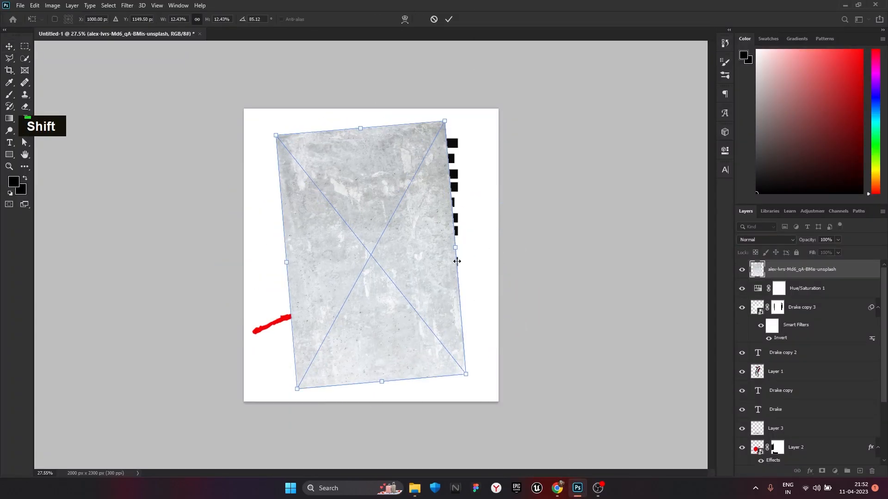
mouse_move(473, 379)
mouse_down()
mouse_move(462, 400)
mouse_move(460, 317)
mouse_move(474, 392)
mouse_up()
drag(457, 259, 496, 260)
drag(415, 233, 401, 265)
drag(243, 289, 237, 290)
click(448, 21)
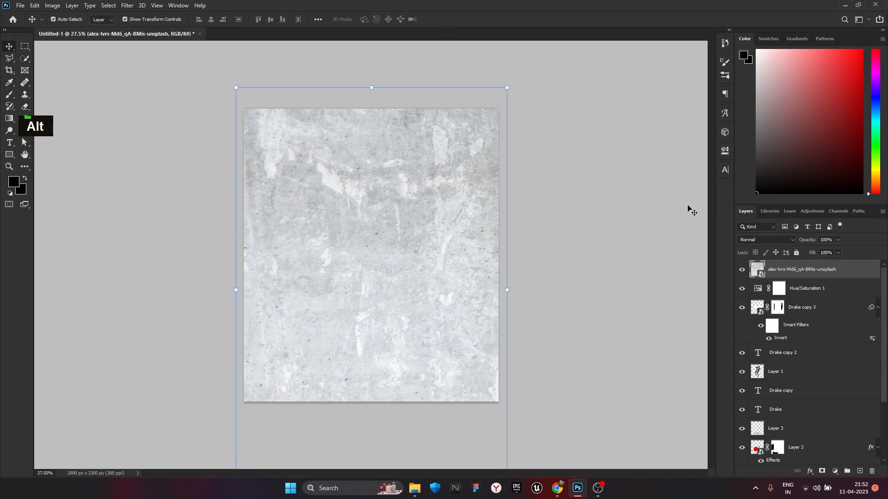
- Set the concrete texture layer's blend mode to Multiply and lower its opacity
click(787, 240)
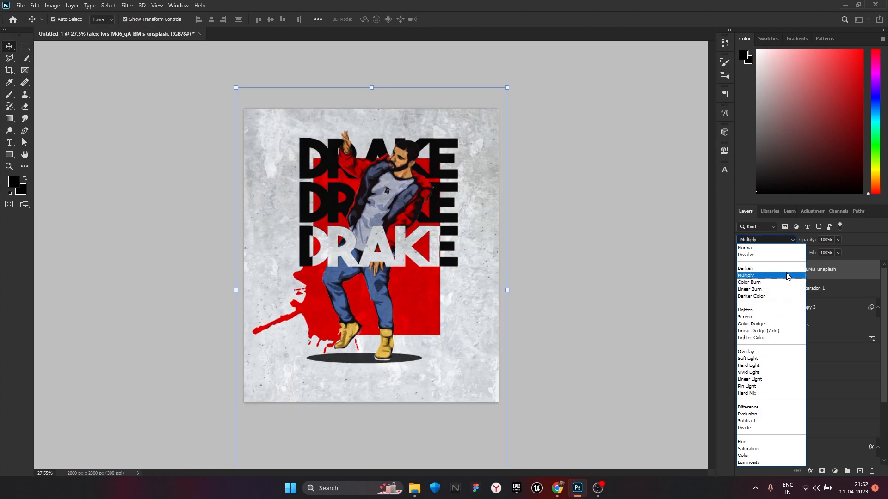
click(788, 276)
click(837, 240)
drag(823, 248, 816, 249)
click(852, 242)
click(564, 325)
- Place the black scratched image from the texture folder on top, rotated upright and scaled to cover the whole canvas
click(415, 489)
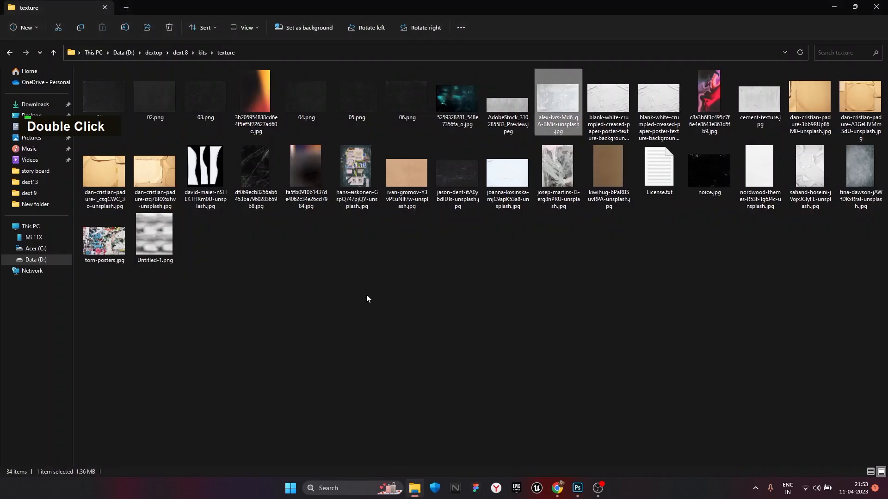
drag(456, 181, 396, 341)
alt+click(456, 251)
drag(456, 250, 503, 253)
click(793, 241)
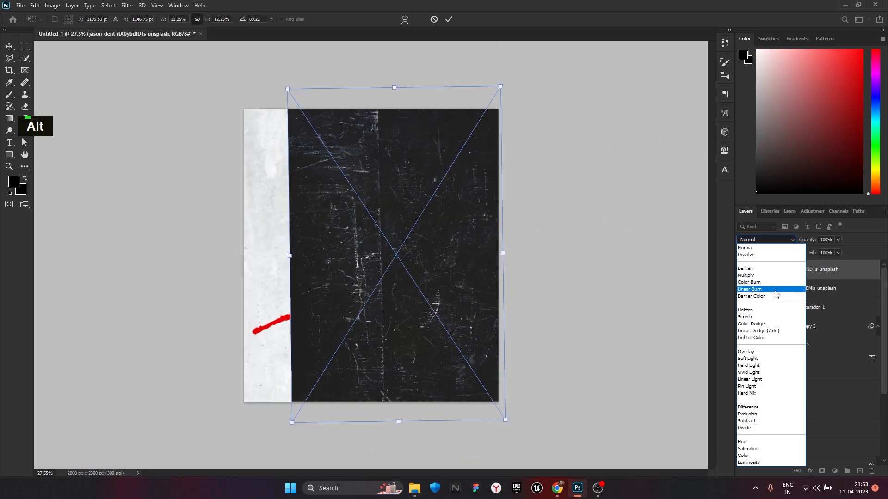
click(450, 19)
drag(289, 254, 230, 255)
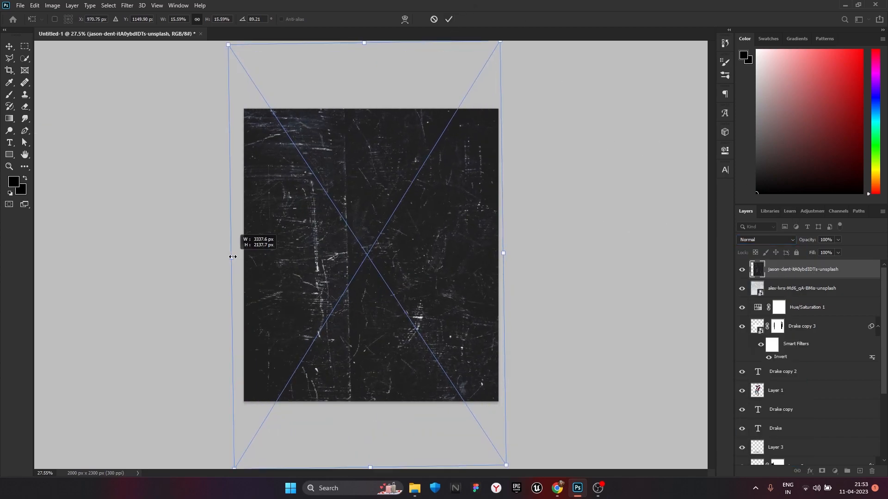
drag(503, 253, 498, 253)
drag(236, 259, 243, 257)
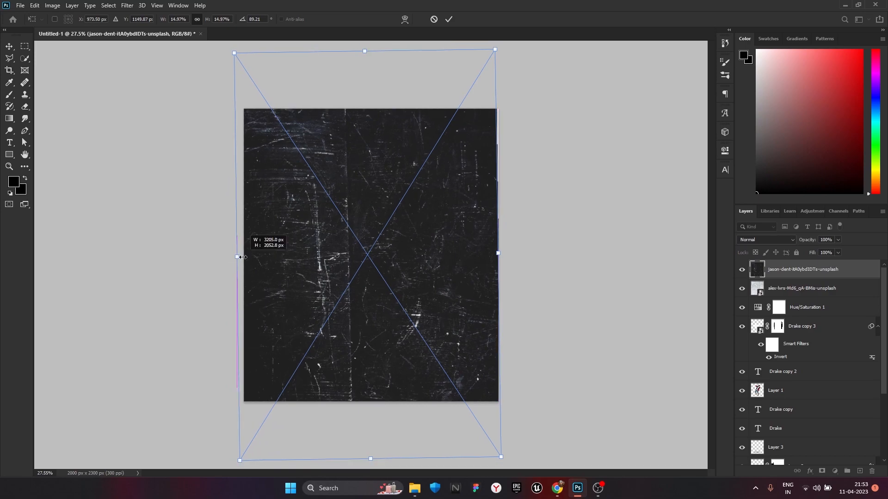
drag(500, 254, 507, 253)
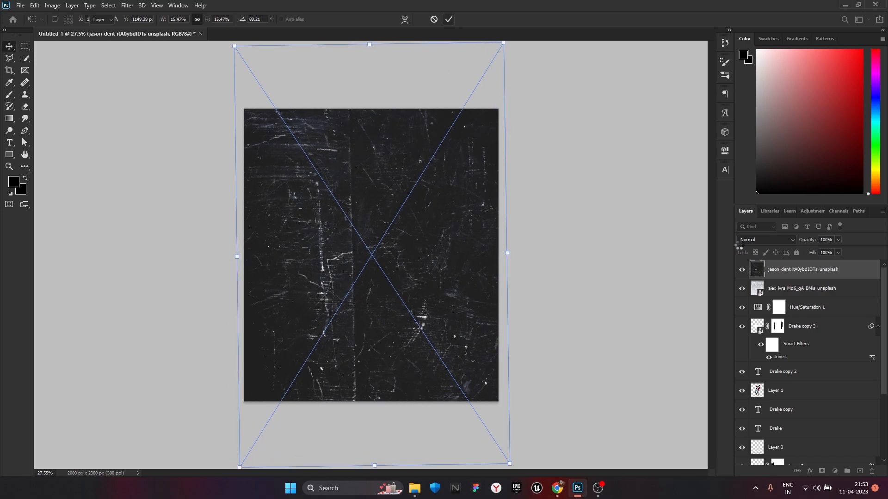
- Set the scratched texture layer's blend mode to Screen
click(781, 242)
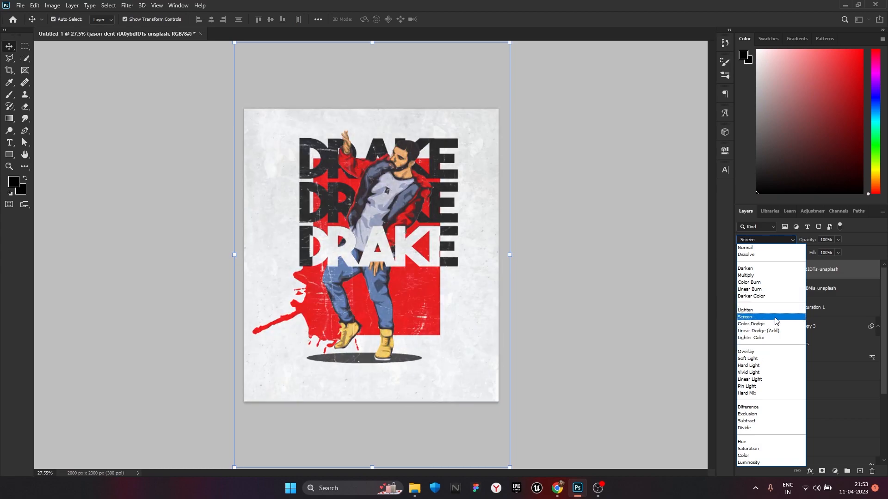
click(573, 273)
scroll(363, 255, up, 4)
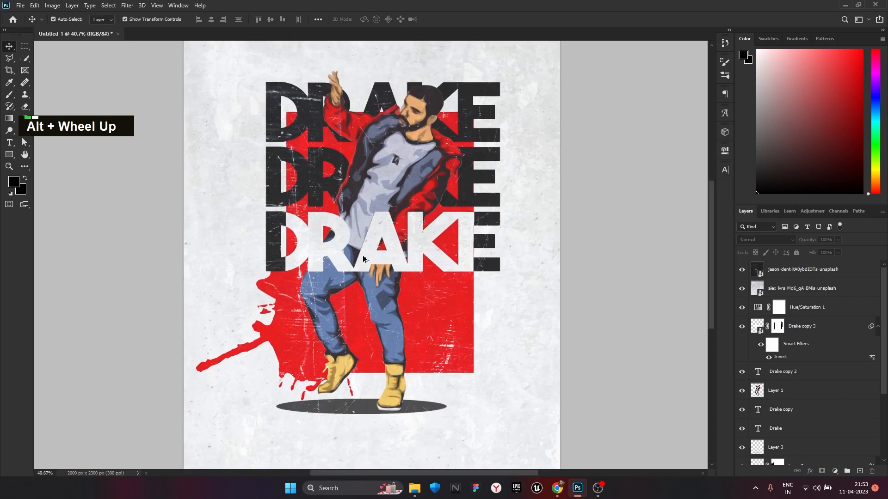
scroll(362, 255, down, 3)
click(20, 5)
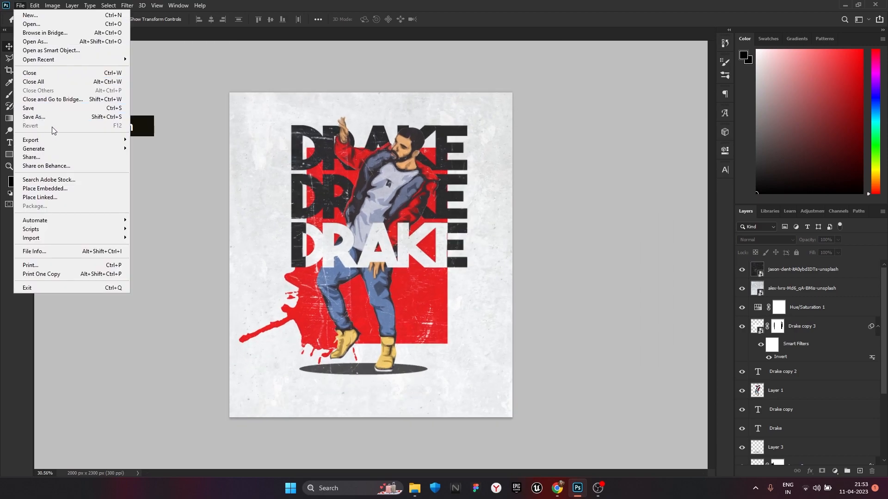
double_click(192, 150)
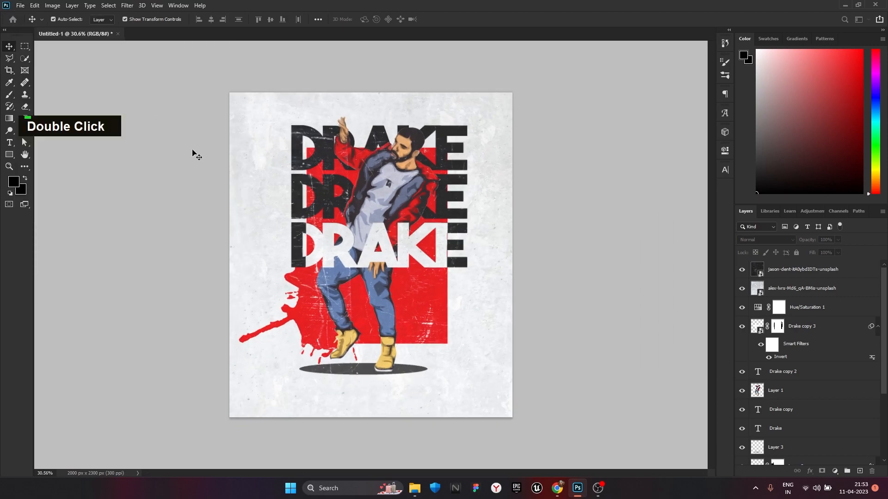